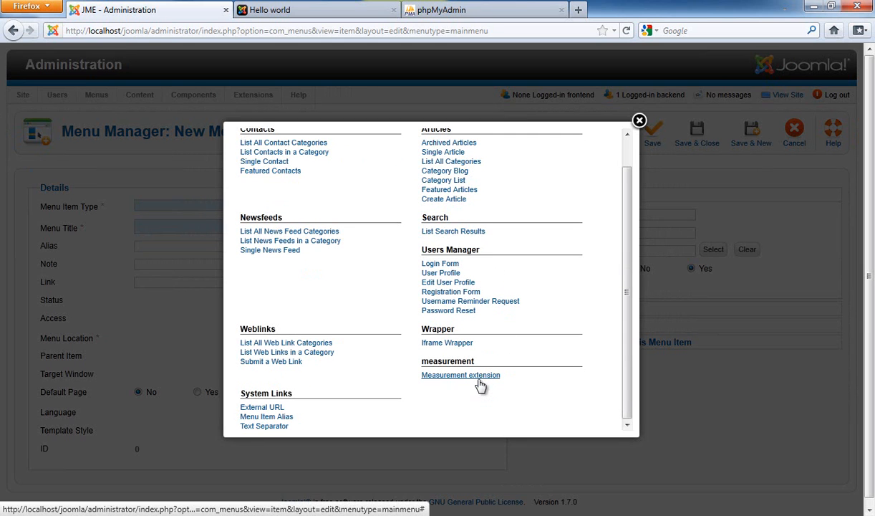
Step: Choose Measurement extension as the menu item type, title the item Measurement extension, and save and close it
{"action": "left_click", "coordinate": [479, 382]}
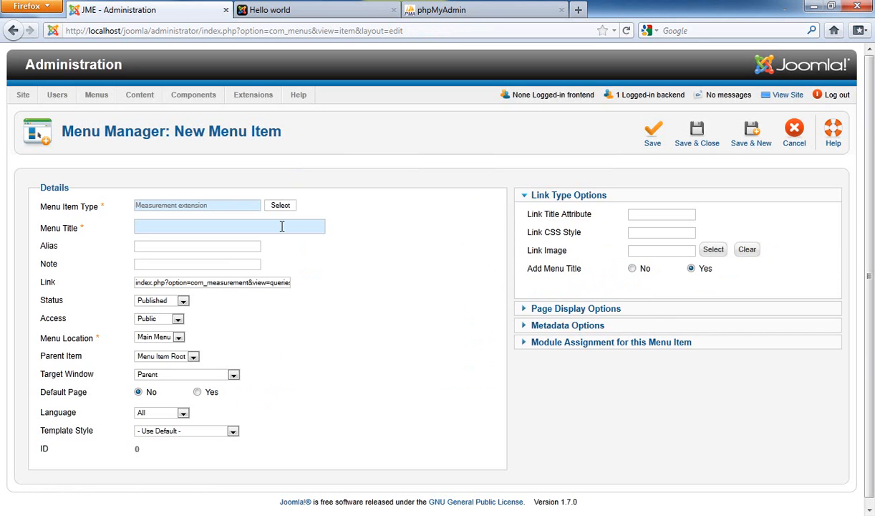
{"action": "type", "text": "Measurement extension"}
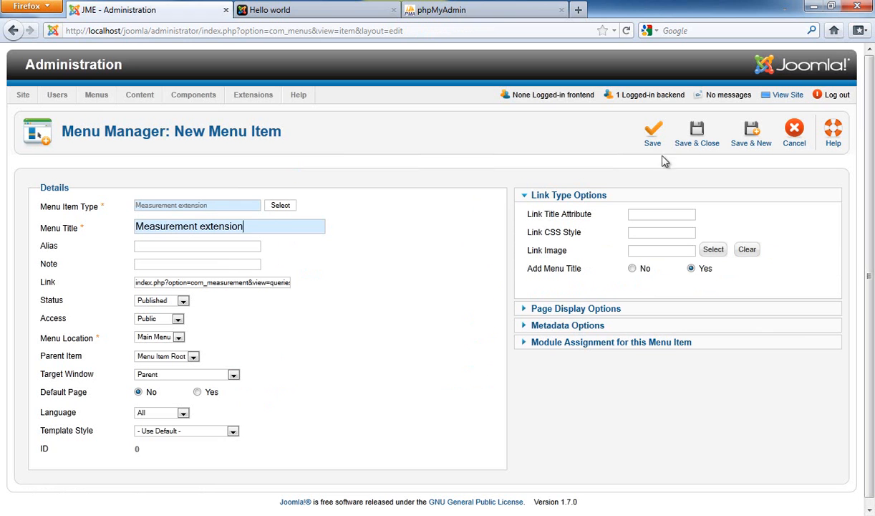
{"action": "left_click", "coordinate": [693, 144]}
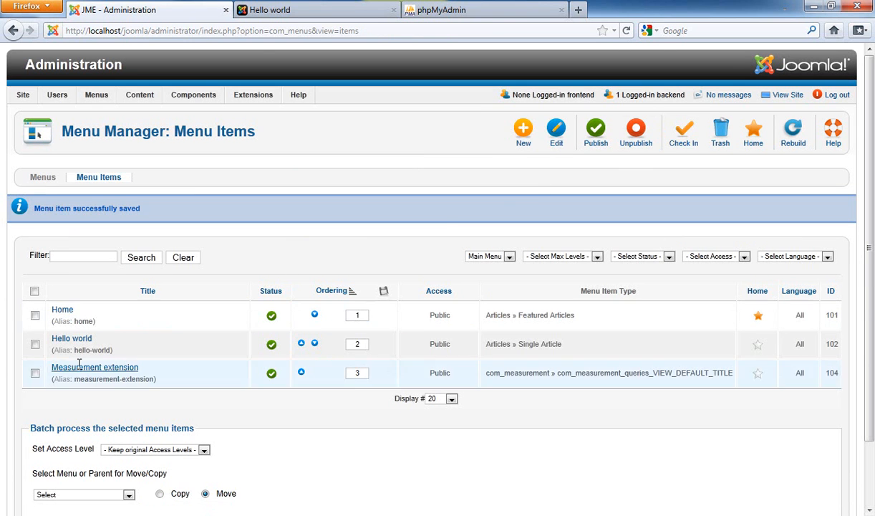
Step: Reload the front-end site and open the new Measurement extension menu page
{"action": "left_click", "coordinate": [287, 10]}
{"action": "key", "text": "F5"}
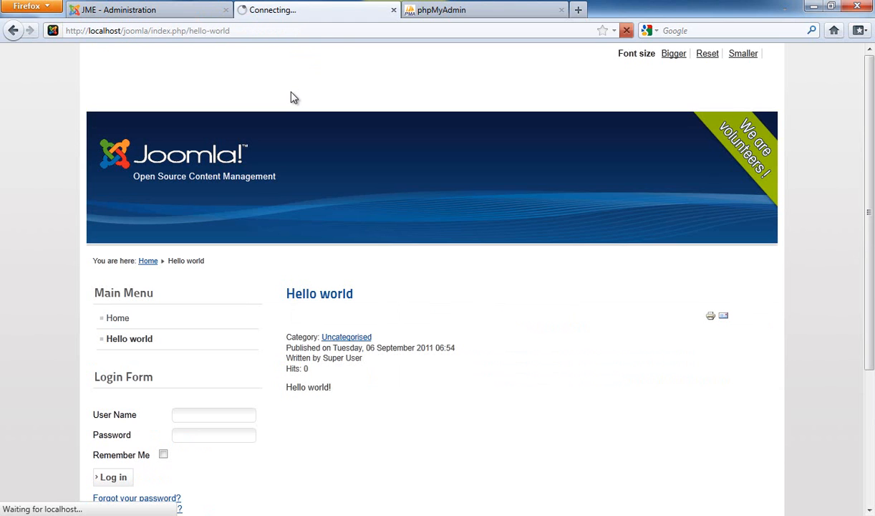
{"action": "scroll", "coordinate": [289, 101], "scroll_direction": "down", "scroll_amount": 2}
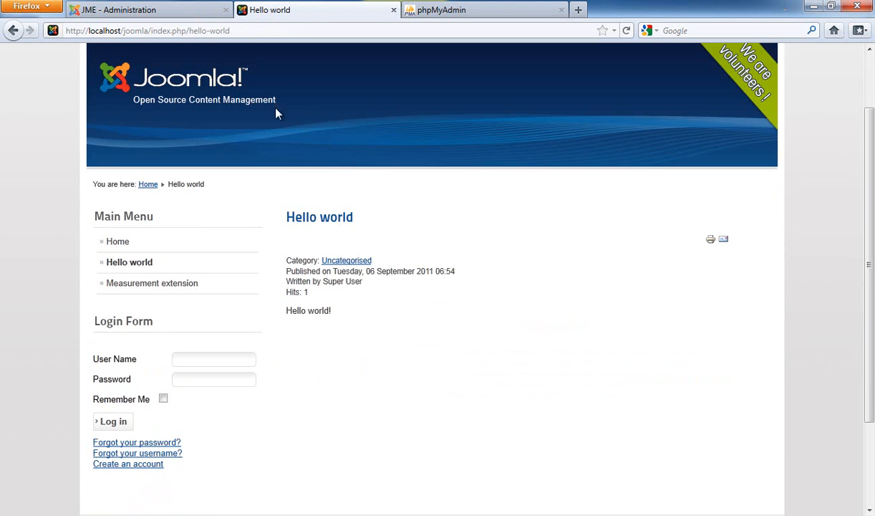
{"action": "left_click", "coordinate": [186, 289]}
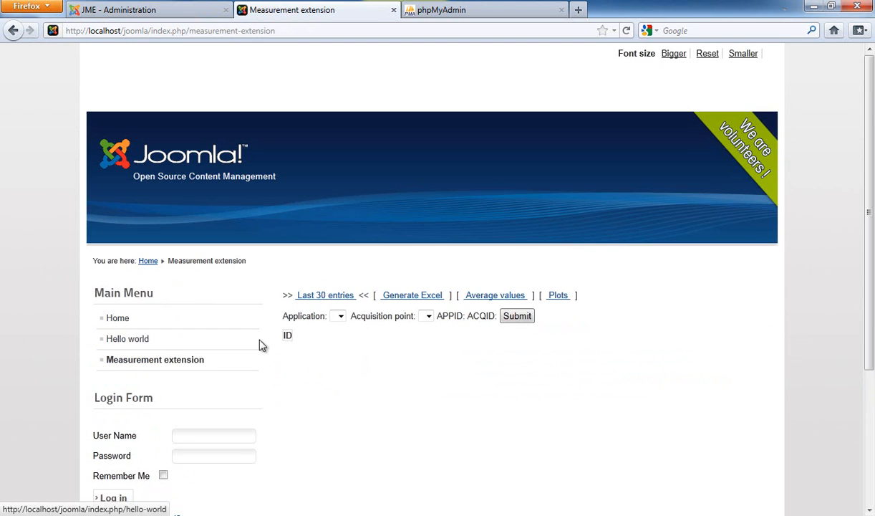
Step: Try the extension page's Last 30 entries, Generate Excel, Average values and Plots links and the Application drop-down
{"action": "left_click", "coordinate": [416, 296]}
{"action": "left_click", "coordinate": [493, 296]}
{"action": "left_click", "coordinate": [553, 299]}
{"action": "left_click", "coordinate": [502, 299]}
{"action": "left_click", "coordinate": [416, 299]}
{"action": "left_click", "coordinate": [334, 299]}
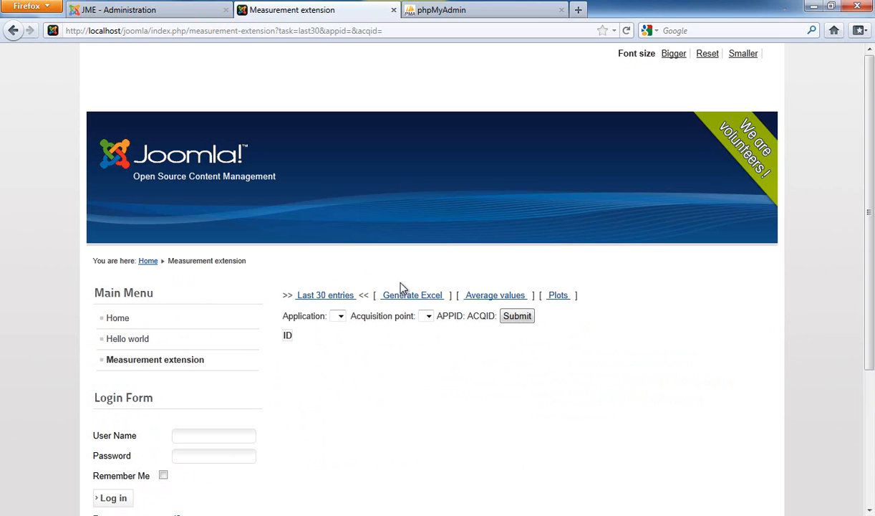
{"action": "left_click", "coordinate": [341, 317]}
{"action": "left_click_drag", "start_coordinate": [283, 320], "coordinate": [333, 318]}
{"action": "left_click", "coordinate": [342, 315]}
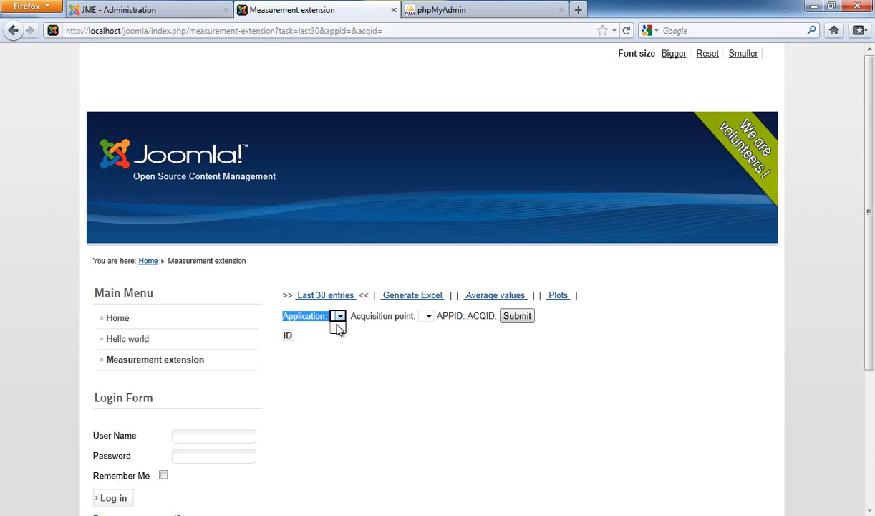
{"action": "left_click", "coordinate": [348, 328]}
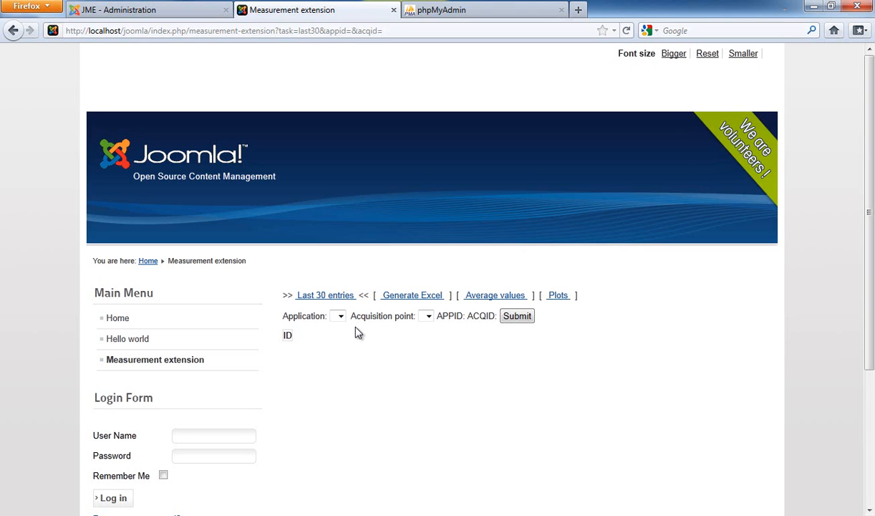
{"action": "left_click", "coordinate": [340, 320]}
{"action": "left_click", "coordinate": [339, 318]}
{"action": "left_click", "coordinate": [338, 333]}
Step: Open the Measurement component in the administrator and browse its Applications and XML templates lists
{"action": "left_click", "coordinate": [140, 13]}
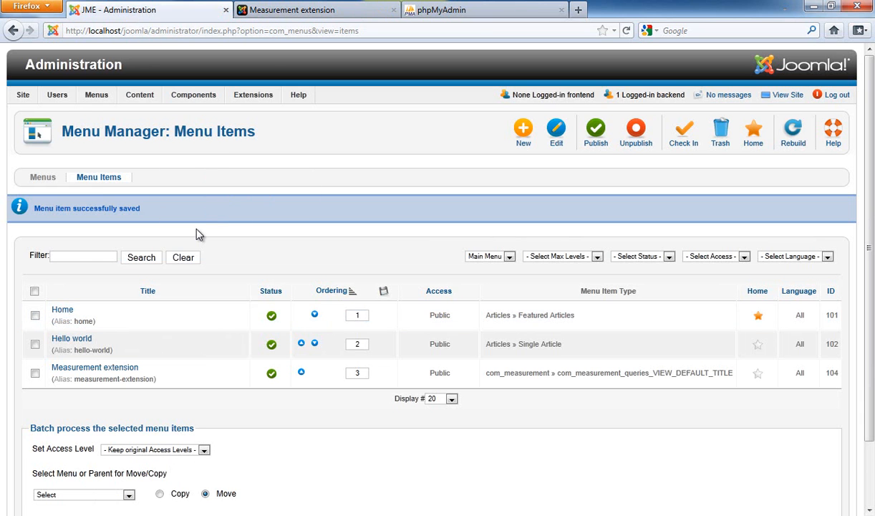
{"action": "left_click", "coordinate": [285, 10]}
{"action": "left_click", "coordinate": [172, 10]}
{"action": "mouse_move", "coordinate": [177, 99]}
{"action": "left_click", "coordinate": [197, 144]}
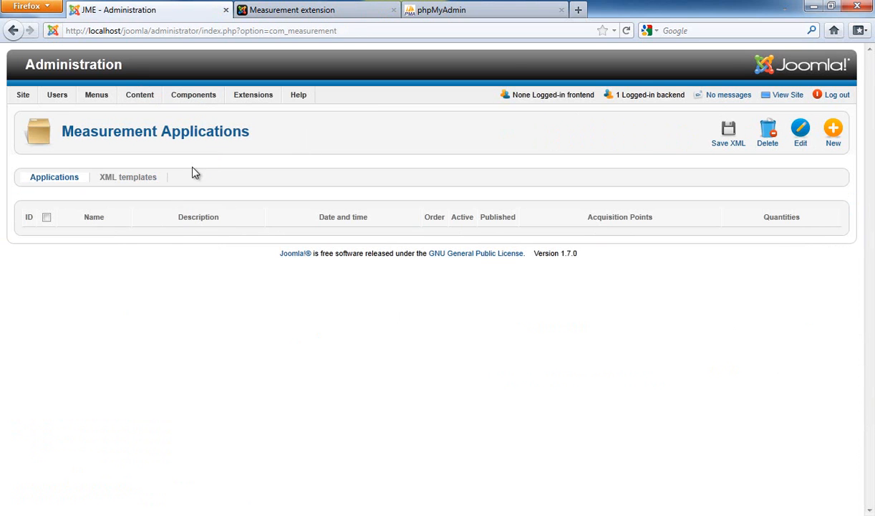
{"action": "left_click", "coordinate": [140, 184]}
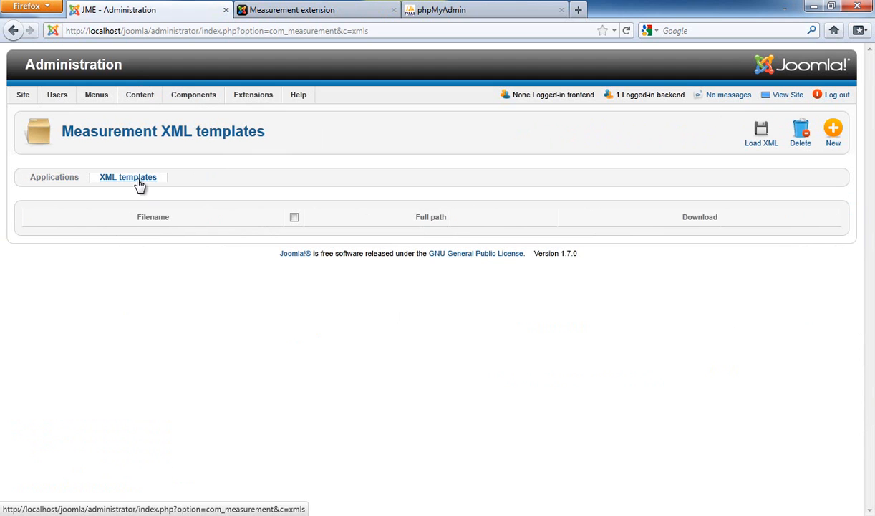
{"action": "left_click", "coordinate": [74, 181]}
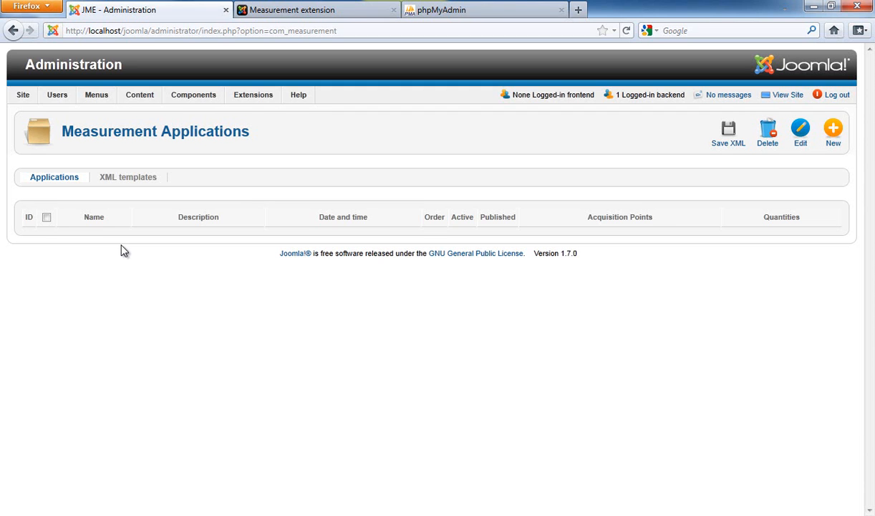
{"action": "left_click", "coordinate": [316, 14]}
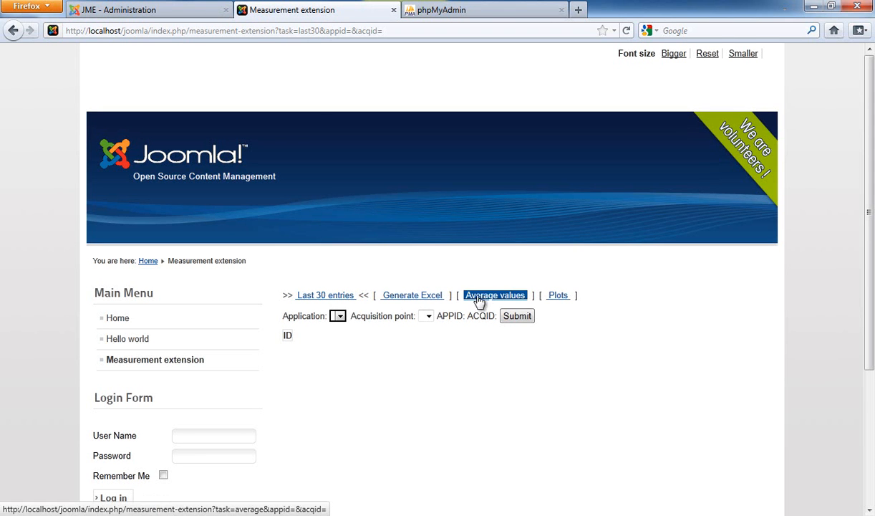
{"action": "left_click", "coordinate": [335, 298]}
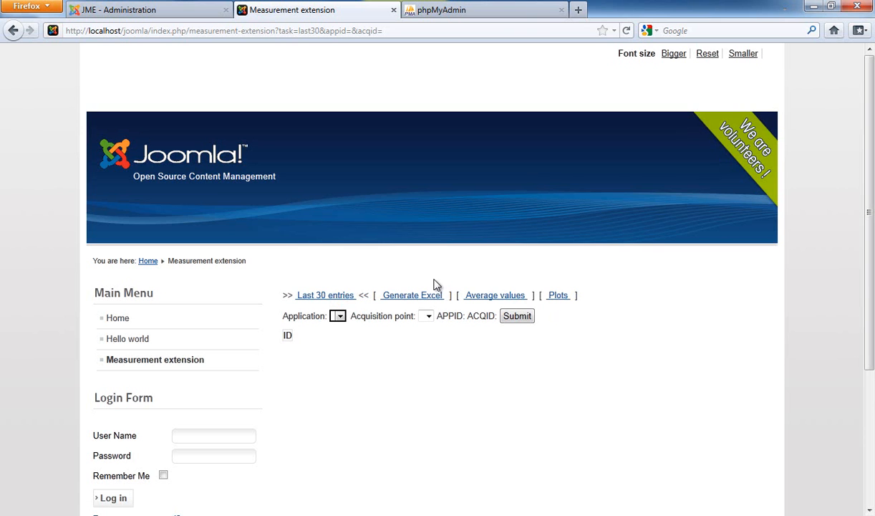
{"action": "left_click", "coordinate": [174, 16]}
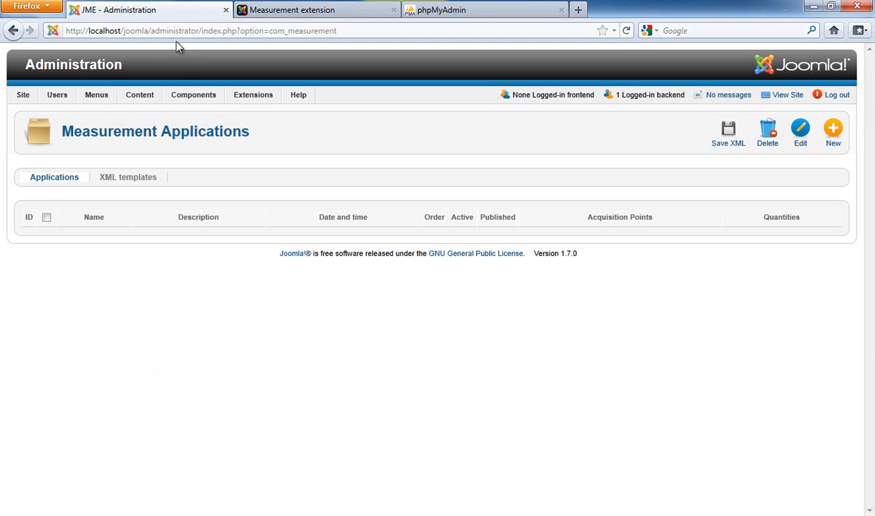
Step: Upload the solar XML file from the JoomlaMeasurementExtension Files folder as a new XML template
{"action": "left_click", "coordinate": [143, 186]}
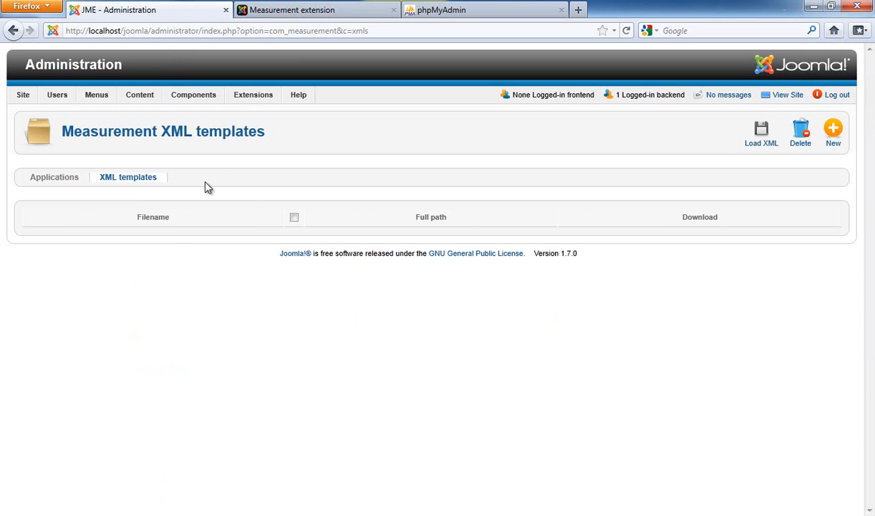
{"action": "left_click", "coordinate": [832, 136]}
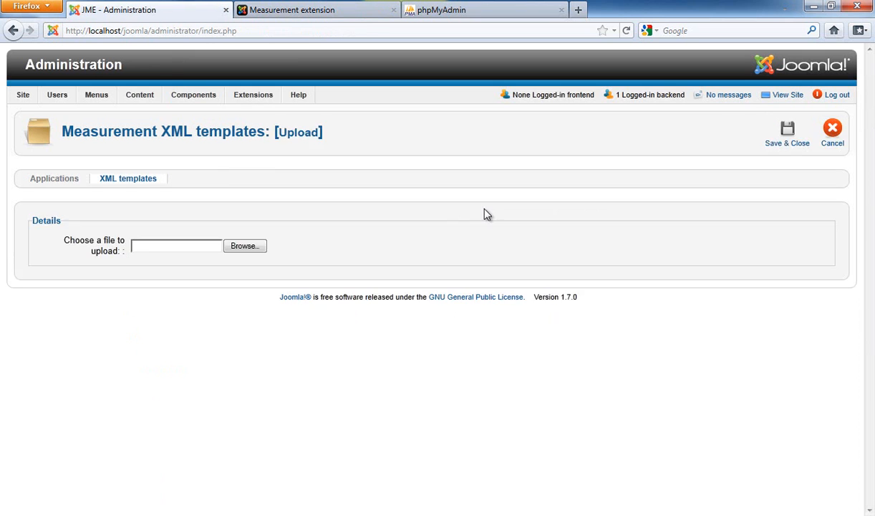
{"action": "left_click", "coordinate": [260, 247]}
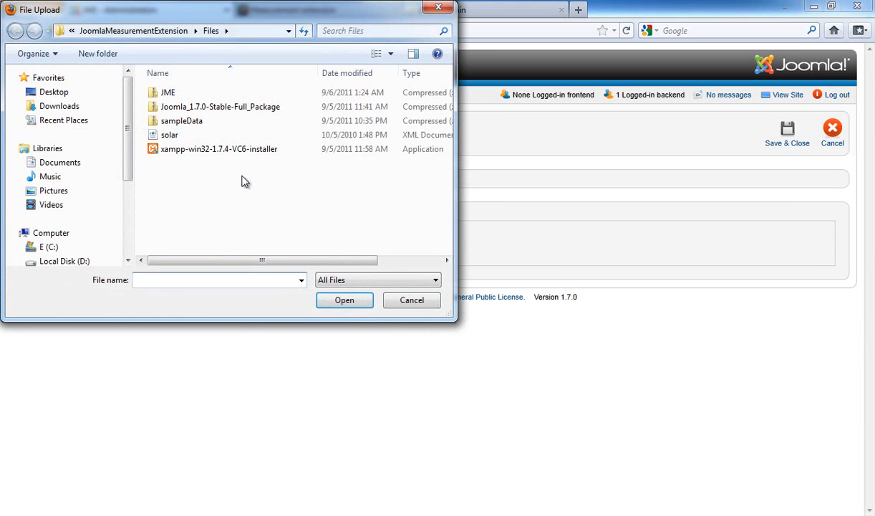
{"action": "left_click", "coordinate": [172, 135]}
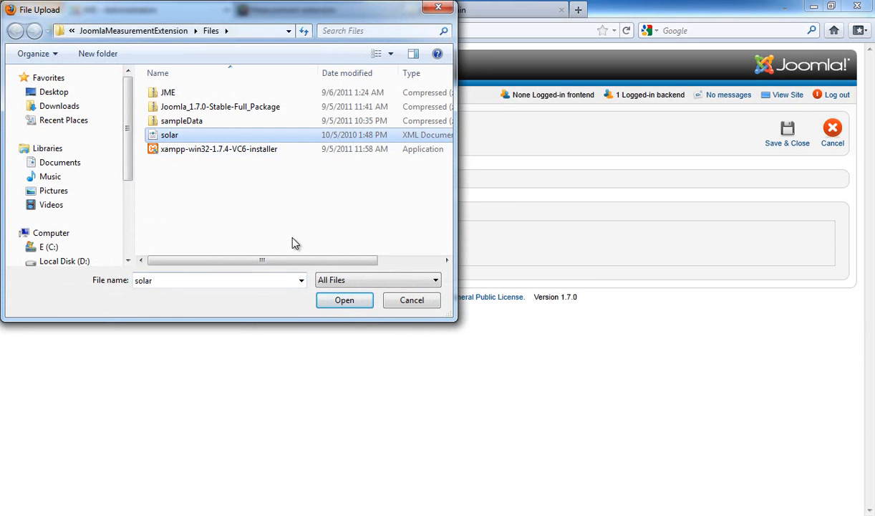
{"action": "left_click", "coordinate": [340, 303]}
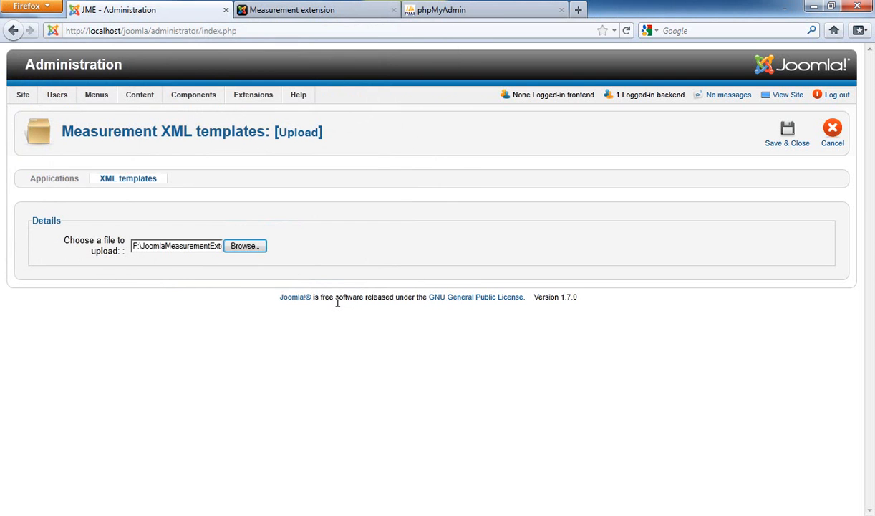
{"action": "left_click", "coordinate": [783, 136]}
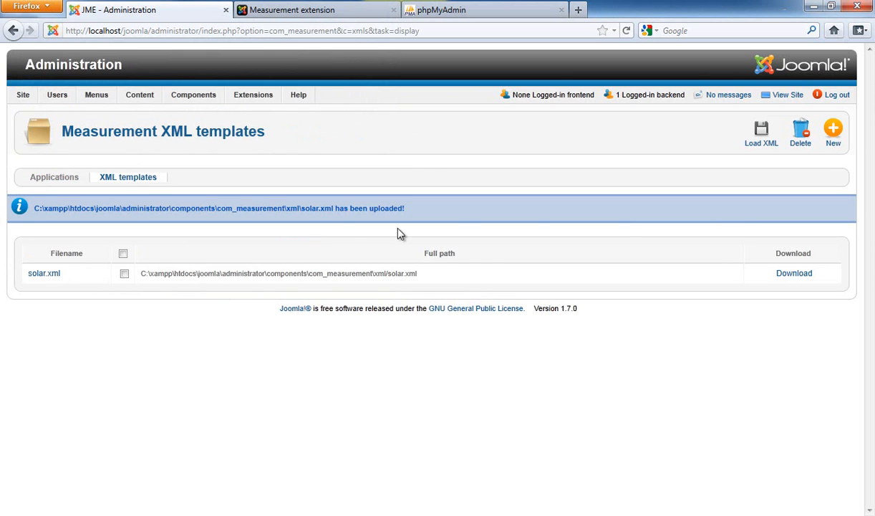
Step: Load the solar.xml template as an application and open the solar application's acquisition points configuration
{"action": "left_click", "coordinate": [124, 275]}
{"action": "left_click", "coordinate": [758, 136]}
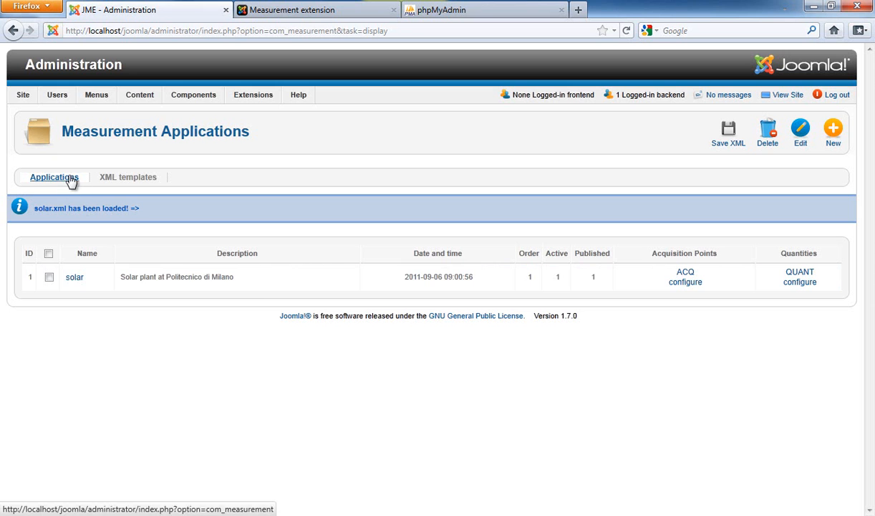
{"action": "left_click", "coordinate": [685, 282]}
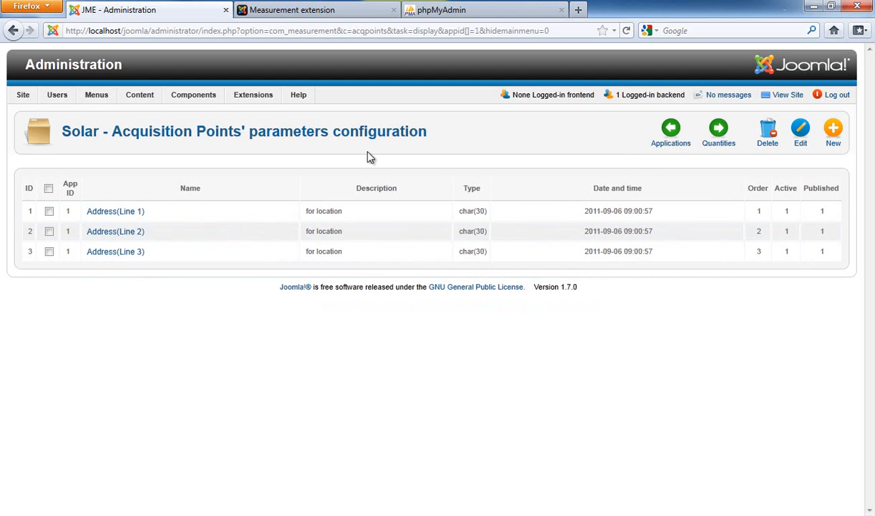
Step: Review the solar application's quantities list, then return to the applications list
{"action": "left_click", "coordinate": [718, 136]}
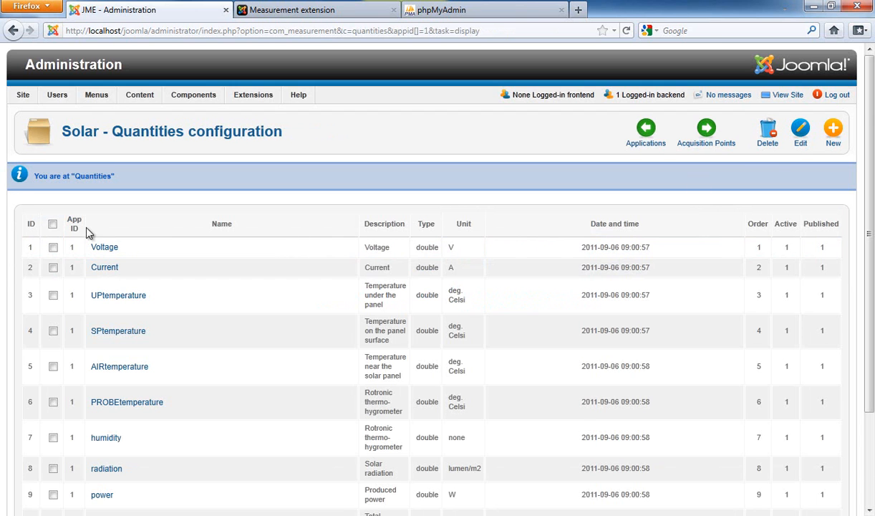
{"action": "scroll", "coordinate": [90, 236], "scroll_direction": "down", "scroll_amount": 2}
{"action": "scroll", "coordinate": [97, 229], "scroll_direction": "down", "scroll_amount": 2}
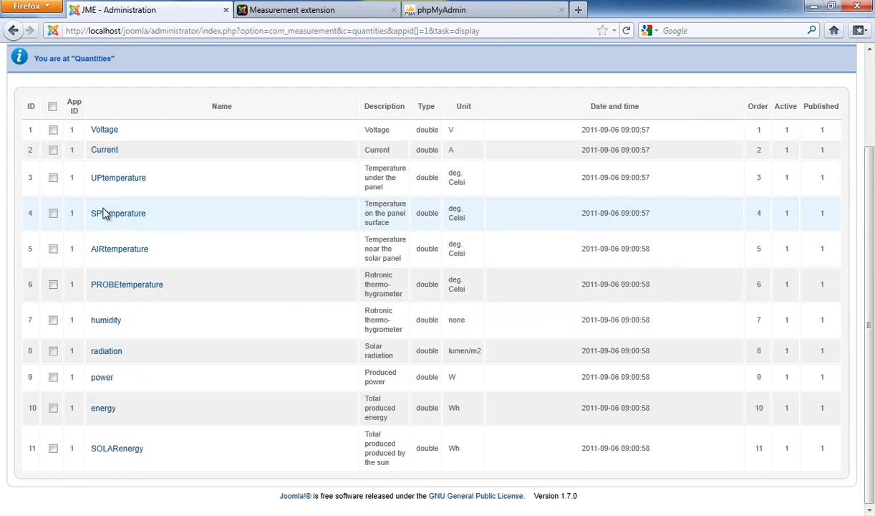
{"action": "left_click_drag", "start_coordinate": [88, 179], "coordinate": [180, 285]}
{"action": "left_click", "coordinate": [182, 296]}
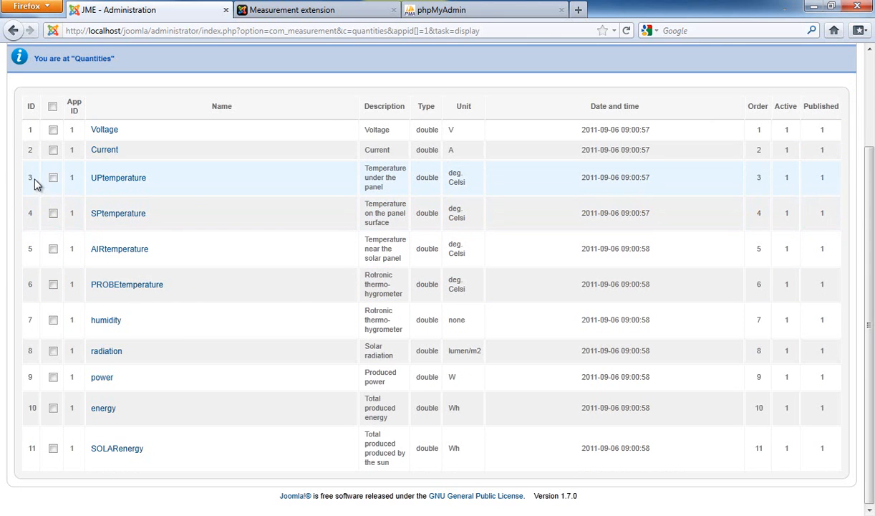
{"action": "left_click_drag", "start_coordinate": [43, 304], "coordinate": [832, 472]}
{"action": "left_click", "coordinate": [831, 471]}
{"action": "scroll", "coordinate": [504, 336], "scroll_direction": "up", "scroll_amount": 2}
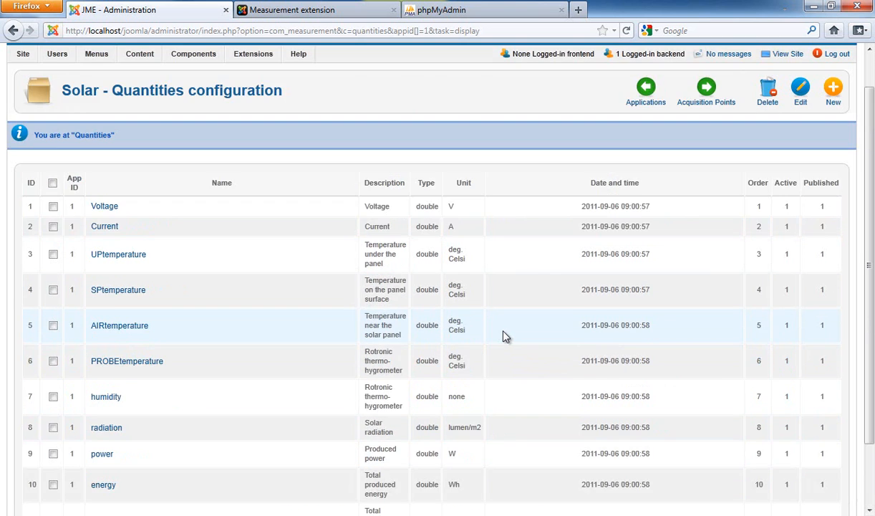
{"action": "scroll", "coordinate": [462, 315], "scroll_direction": "up", "scroll_amount": 1}
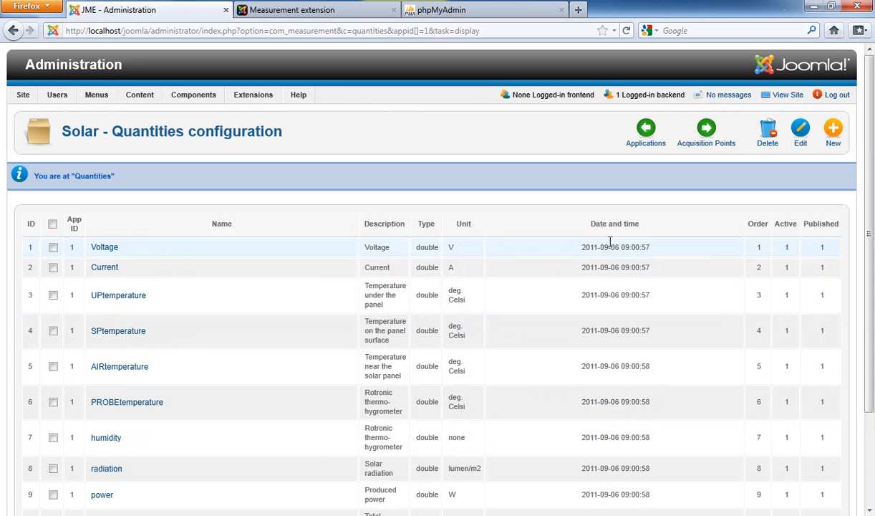
{"action": "left_click", "coordinate": [648, 143]}
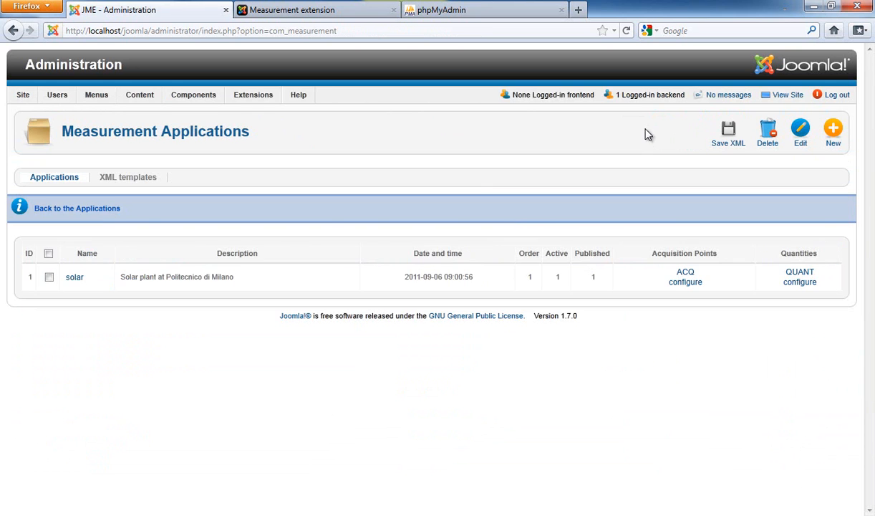
{"action": "left_click", "coordinate": [49, 277]}
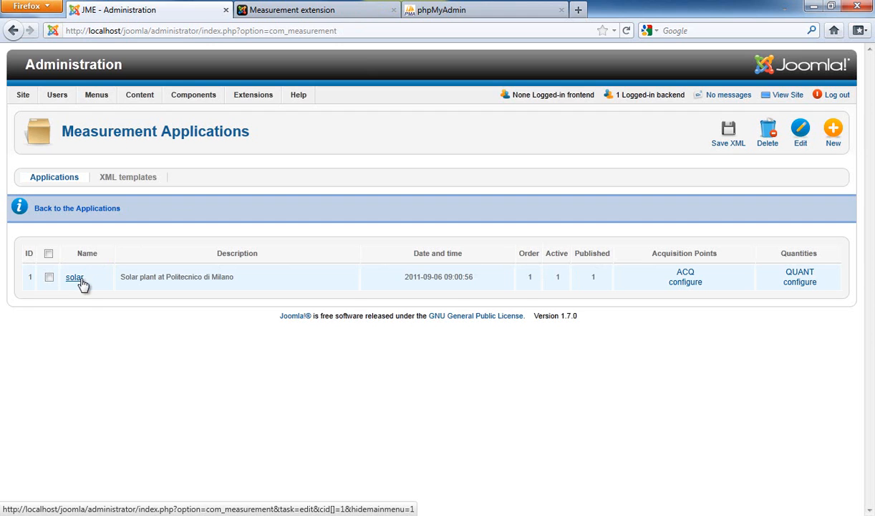
Step: Reload the front-end Measurement extension page and choose solar as the application
{"action": "left_click", "coordinate": [269, 9]}
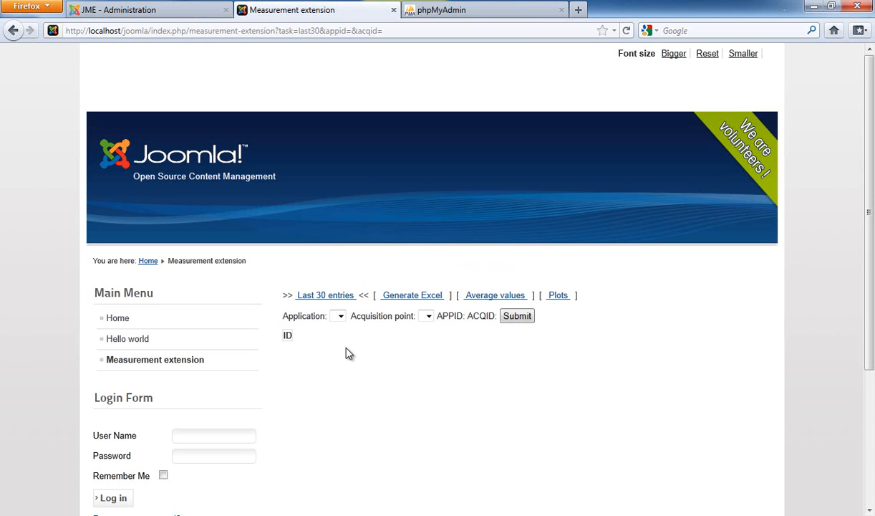
{"action": "key", "text": "F5"}
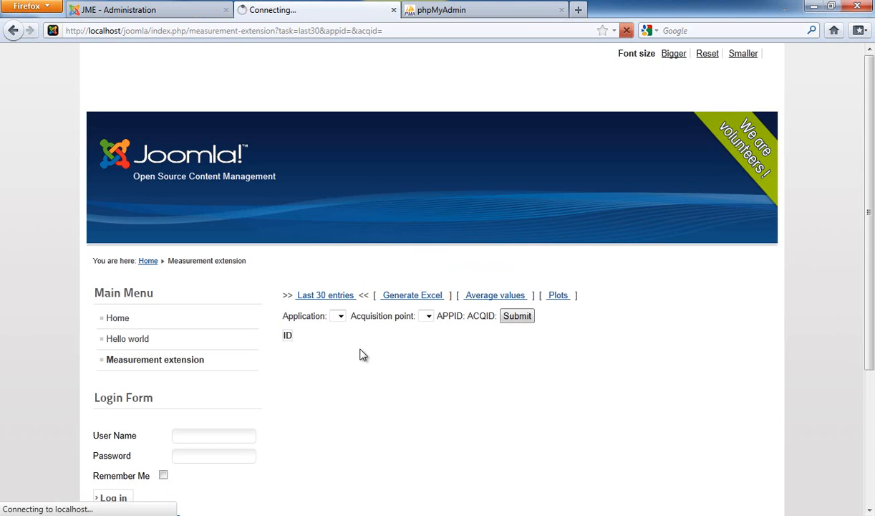
{"action": "left_click", "coordinate": [356, 317]}
{"action": "left_click", "coordinate": [356, 319]}
{"action": "left_click", "coordinate": [357, 319]}
{"action": "left_click", "coordinate": [357, 318]}
{"action": "left_click", "coordinate": [356, 319]}
{"action": "left_click", "coordinate": [358, 324]}
{"action": "left_click", "coordinate": [358, 320]}
{"action": "left_click", "coordinate": [358, 328]}
Step: Select the row of quantity column headings on the extension page to examine it
{"action": "left_click", "coordinate": [310, 341]}
{"action": "left_click_drag", "start_coordinate": [288, 338], "coordinate": [770, 350]}
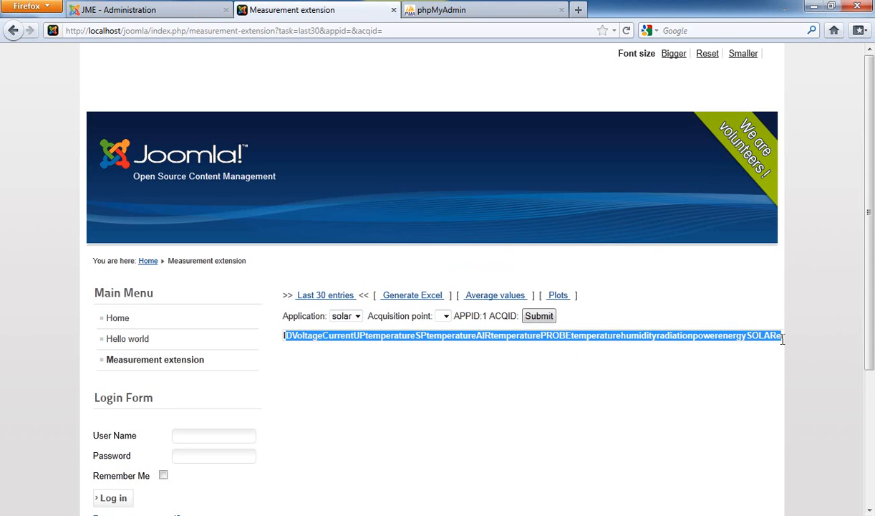
{"action": "left_click_drag", "start_coordinate": [677, 335], "coordinate": [682, 335]}
{"action": "scroll", "coordinate": [372, 358], "scroll_direction": "down", "scroll_amount": 2}
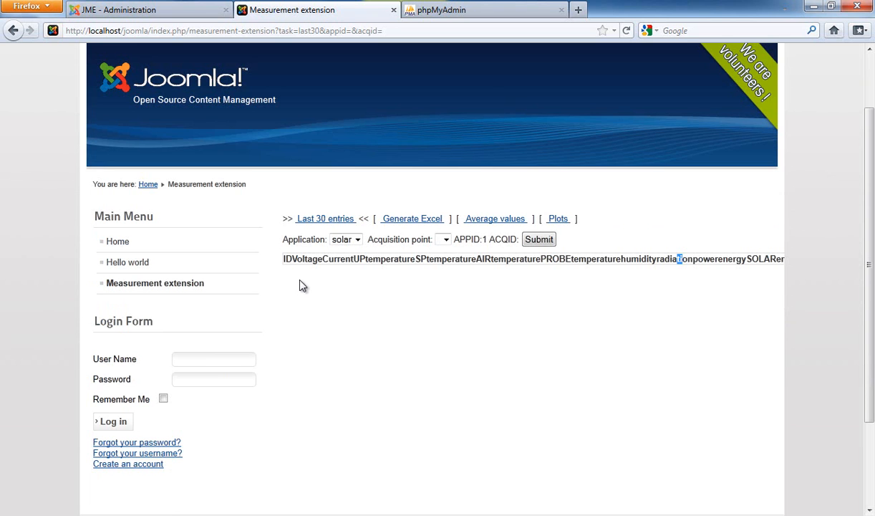
{"action": "mouse_move", "coordinate": [356, 259]}
{"action": "left_click_drag", "start_coordinate": [394, 269], "coordinate": [399, 269]}
Step: Switch to phpMyAdmin and log in by entering the account password
{"action": "mouse_move", "coordinate": [406, 259]}
{"action": "left_click", "coordinate": [481, 16]}
{"action": "left_click", "coordinate": [441, 237]}
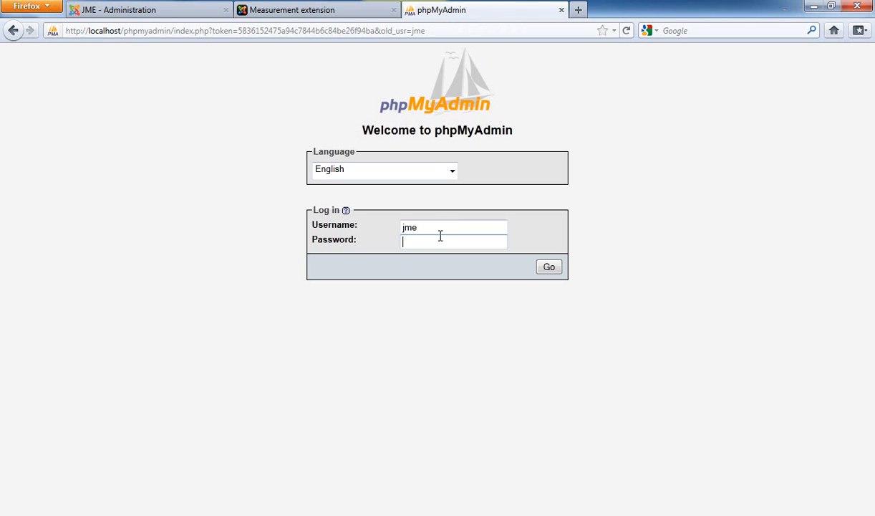
{"action": "type", "text": "••••"}
{"action": "key", "text": "BackSpace"}
{"action": "key", "text": "BackSpace"}
{"action": "type", "text": "••••"}
{"action": "key", "text": "Return"}
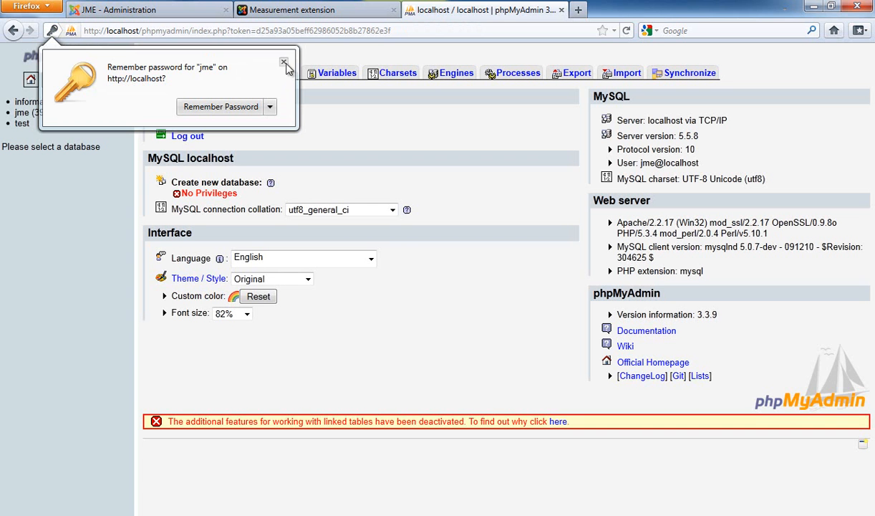
Step: Open the jme database and view the structures of the jos_measurement_solar_acq and jos_measurement_solar_quant tables
{"action": "left_click", "coordinate": [284, 61]}
{"action": "left_click", "coordinate": [26, 115]}
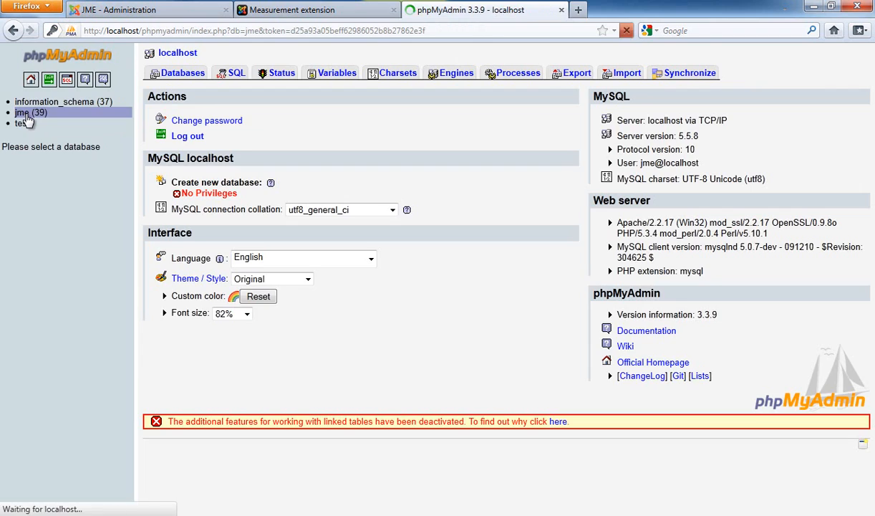
{"action": "scroll", "coordinate": [197, 144], "scroll_direction": "down", "scroll_amount": 8}
{"action": "scroll", "coordinate": [197, 162], "scroll_direction": "down", "scroll_amount": 2}
{"action": "scroll", "coordinate": [195, 169], "scroll_direction": "up", "scroll_amount": 10}
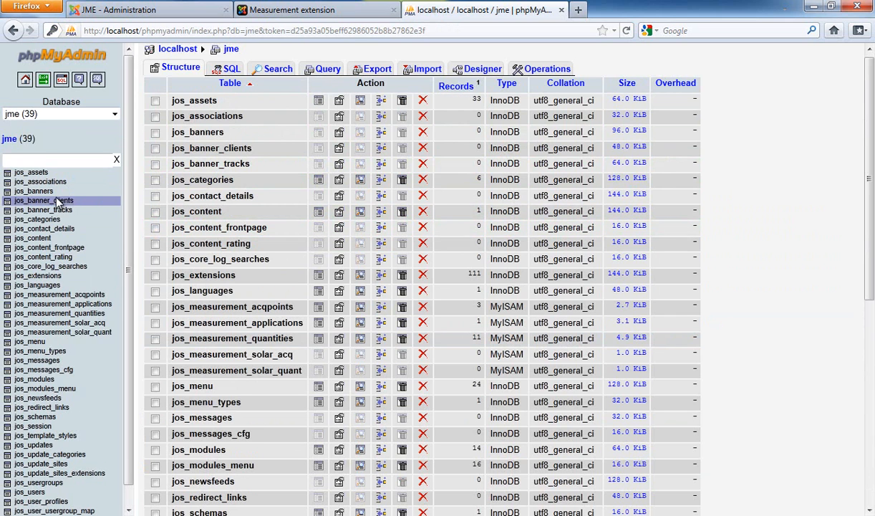
{"action": "scroll", "coordinate": [56, 201], "scroll_direction": "down", "scroll_amount": 1}
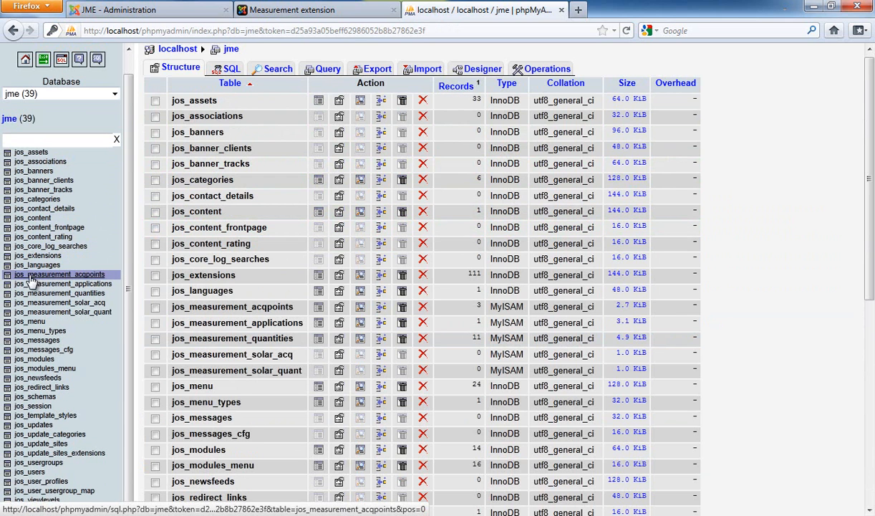
{"action": "left_click", "coordinate": [96, 303]}
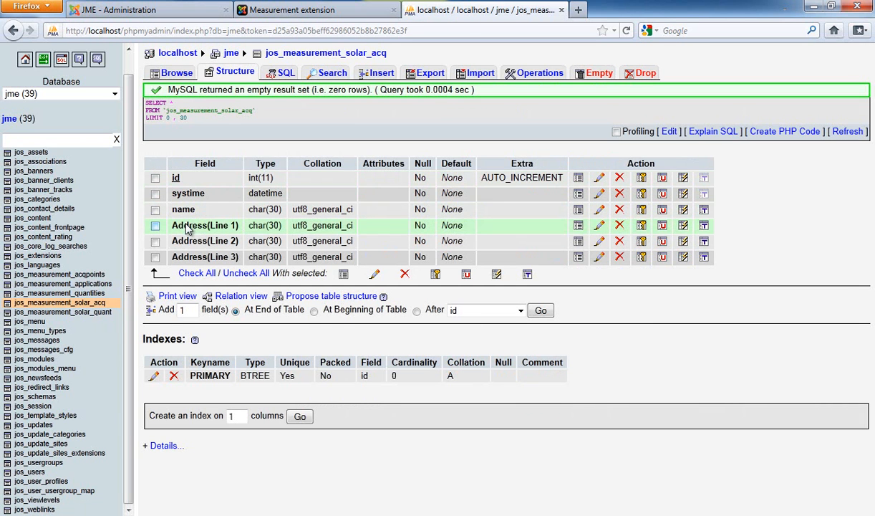
{"action": "left_click", "coordinate": [95, 313]}
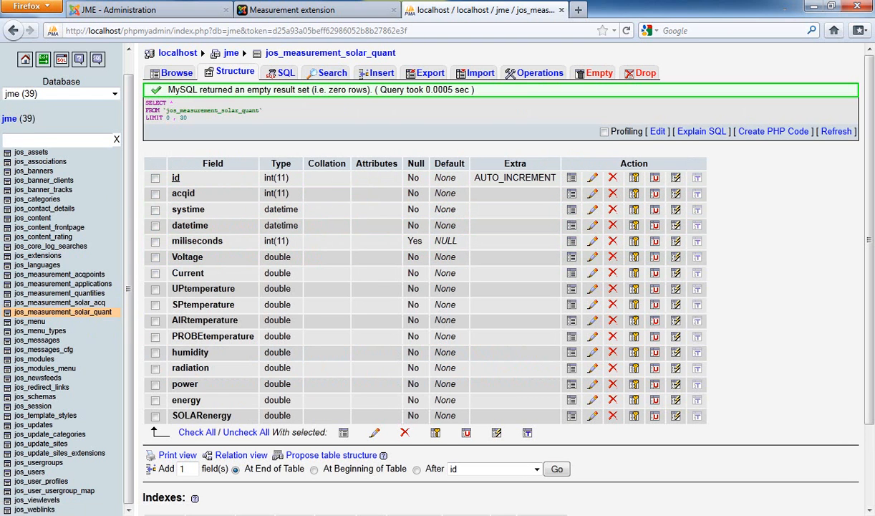
Step: Switch to Total Commander and browse the JoomlaMeasurementExtension folders to locate the sampleData file, then return to the browser
{"action": "mouse_move", "coordinate": [85, 1]}
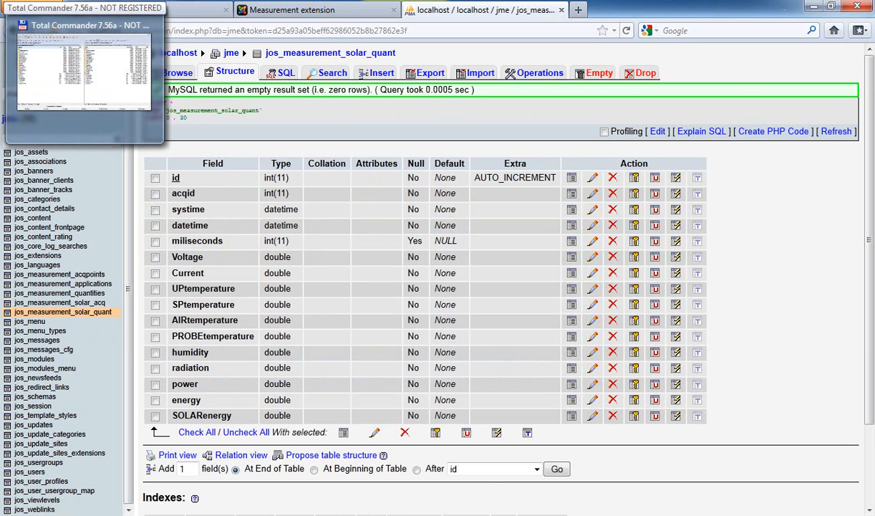
{"action": "left_click", "coordinate": [84, 1]}
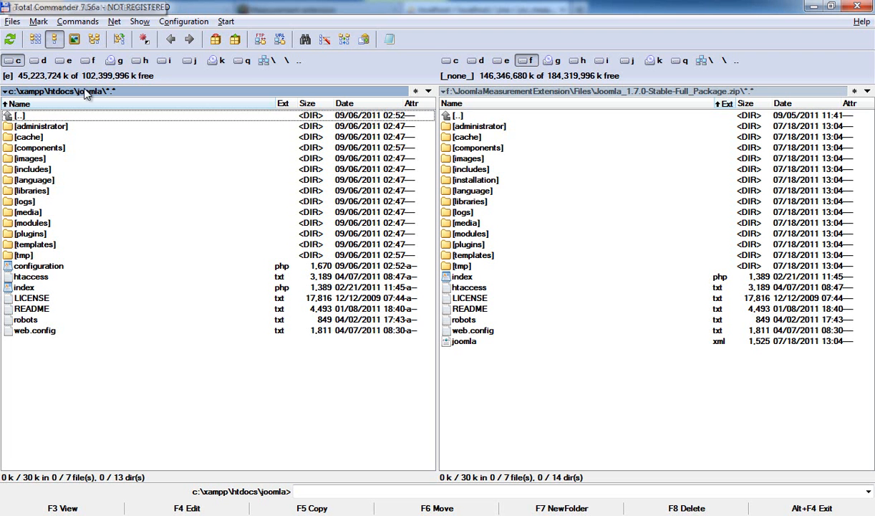
{"action": "double_click", "coordinate": [473, 118]}
{"action": "double_click", "coordinate": [473, 118]}
{"action": "double_click", "coordinate": [473, 118]}
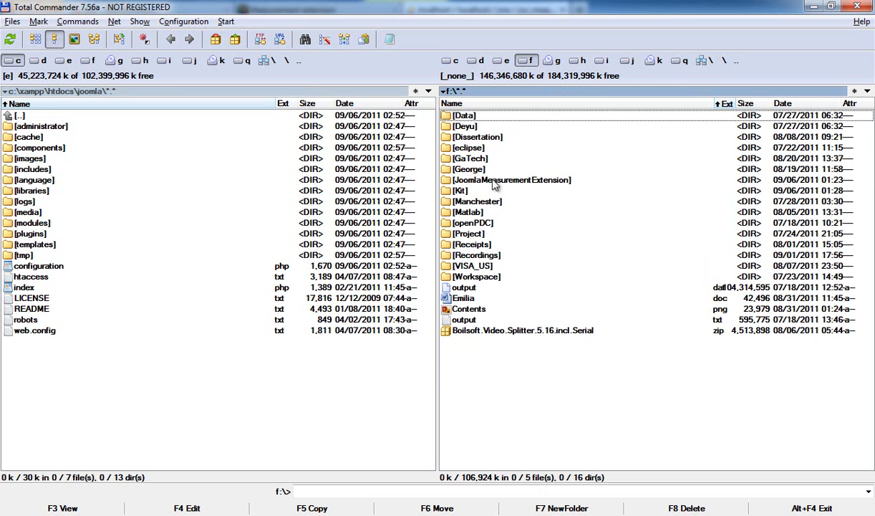
{"action": "double_click", "coordinate": [471, 179]}
{"action": "double_click", "coordinate": [460, 147]}
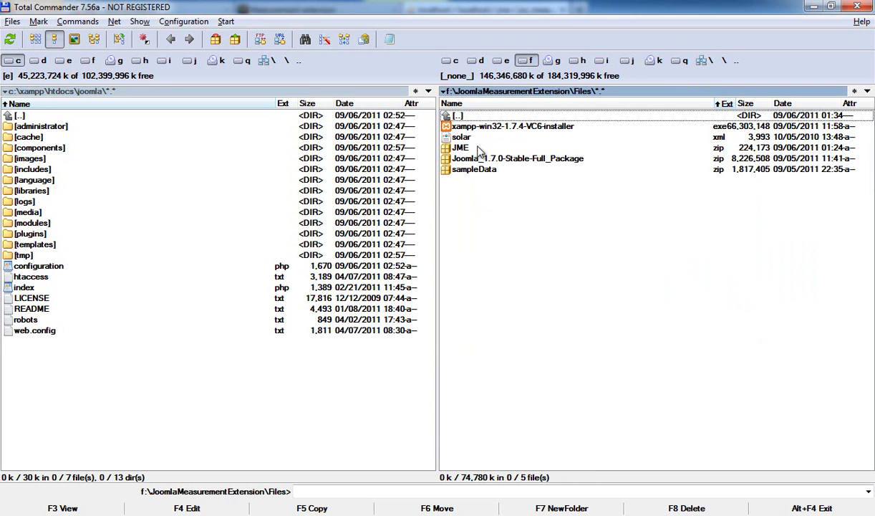
{"action": "left_click", "coordinate": [474, 170]}
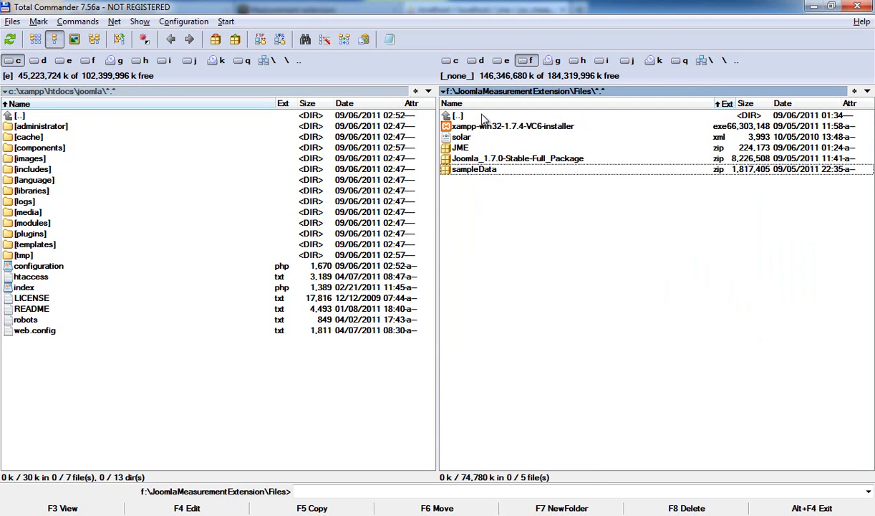
{"action": "double_click", "coordinate": [483, 119]}
{"action": "left_click", "coordinate": [470, 162]}
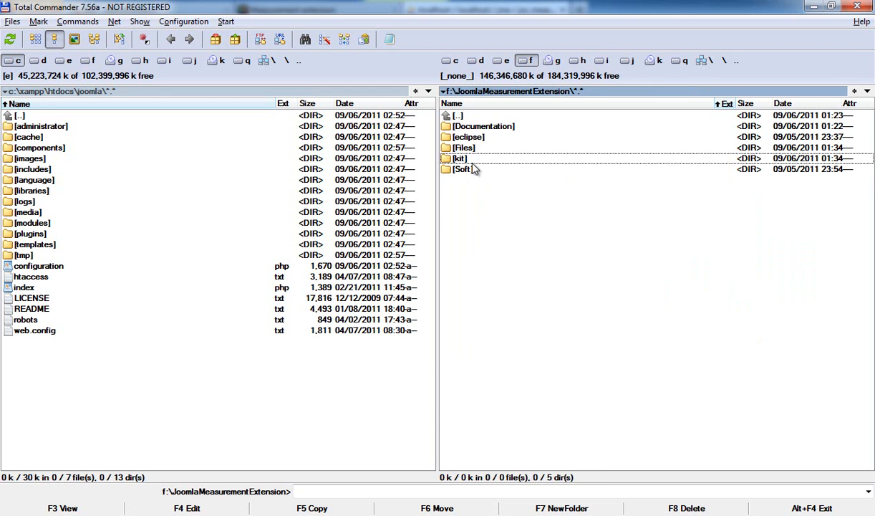
{"action": "double_click", "coordinate": [463, 169]}
{"action": "left_click", "coordinate": [486, 213]}
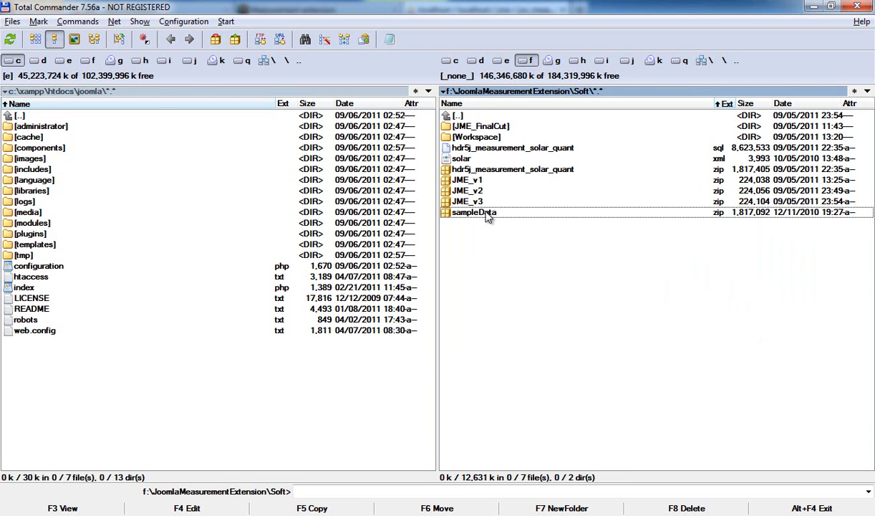
{"action": "key", "text": "alt+Tab"}
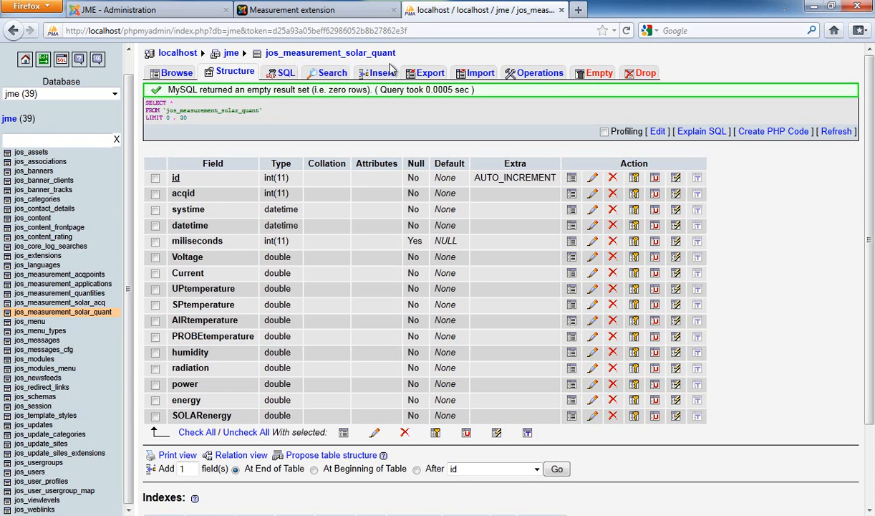
Step: Import sampleData.zip from the Soft folder as SQL into the jos_measurement_solar_quant table
{"action": "left_click", "coordinate": [478, 76]}
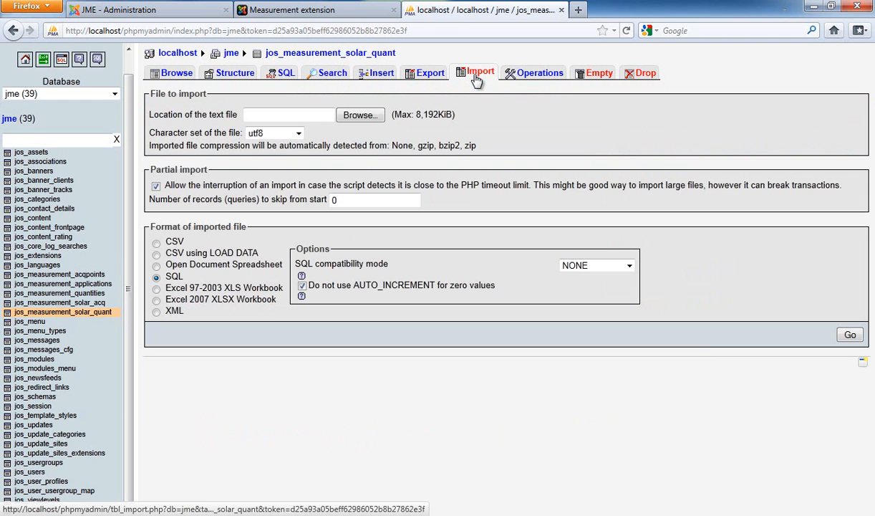
{"action": "left_click", "coordinate": [359, 115]}
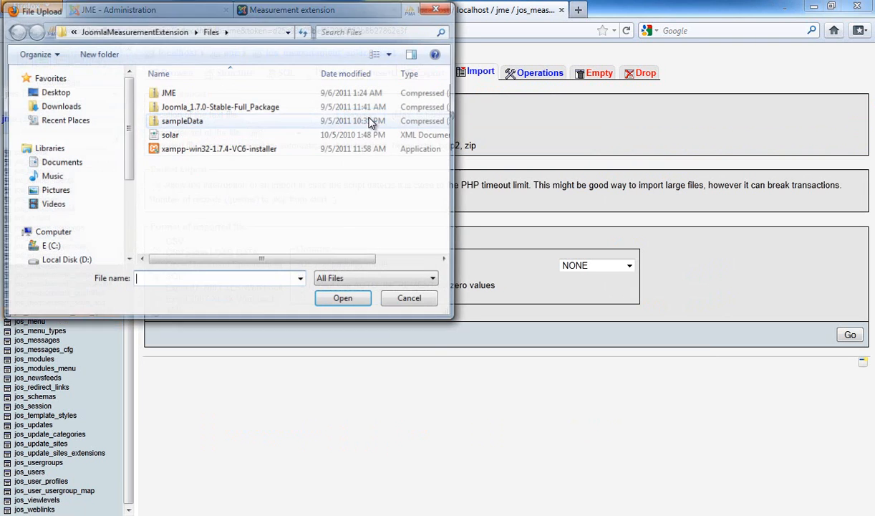
{"action": "left_click", "coordinate": [133, 30]}
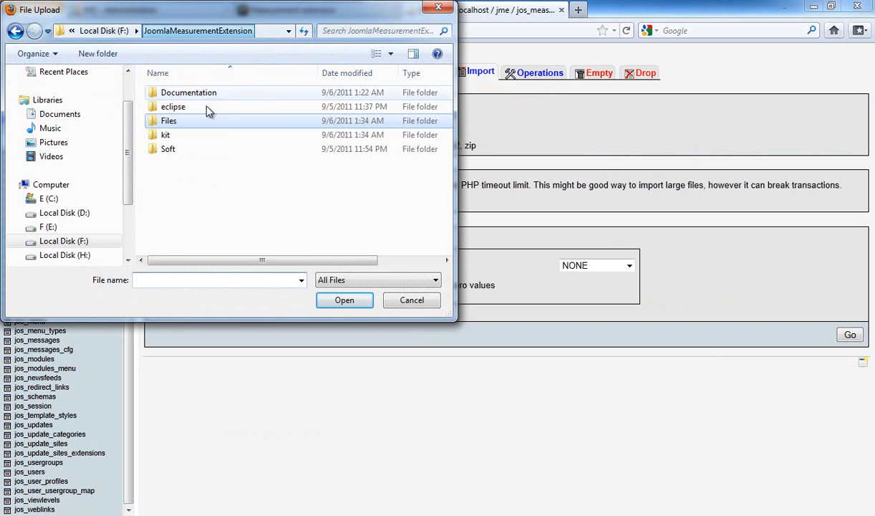
{"action": "double_click", "coordinate": [176, 149]}
{"action": "left_click", "coordinate": [251, 190]}
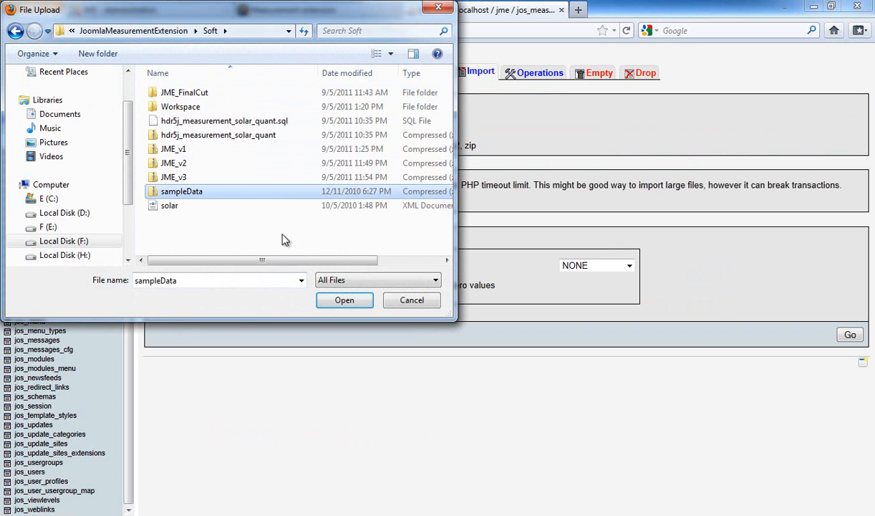
{"action": "left_click", "coordinate": [343, 300]}
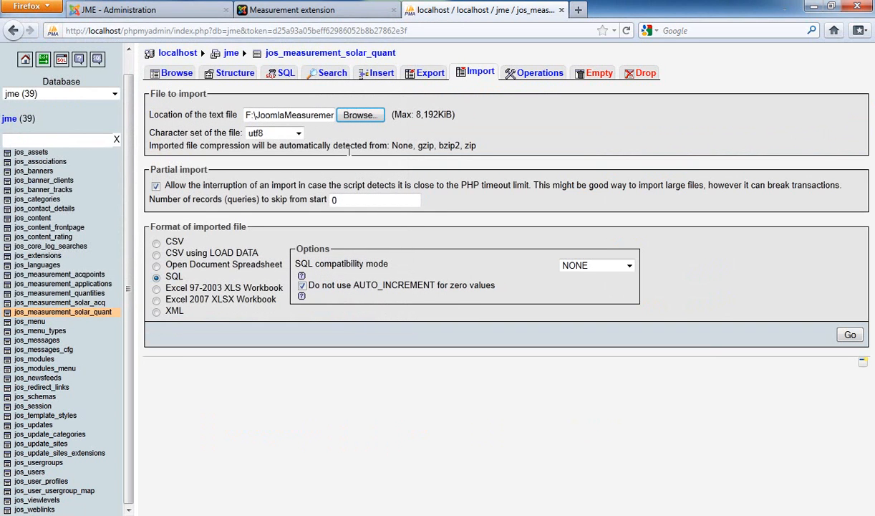
{"action": "left_click", "coordinate": [312, 112]}
{"action": "left_click", "coordinate": [364, 113]}
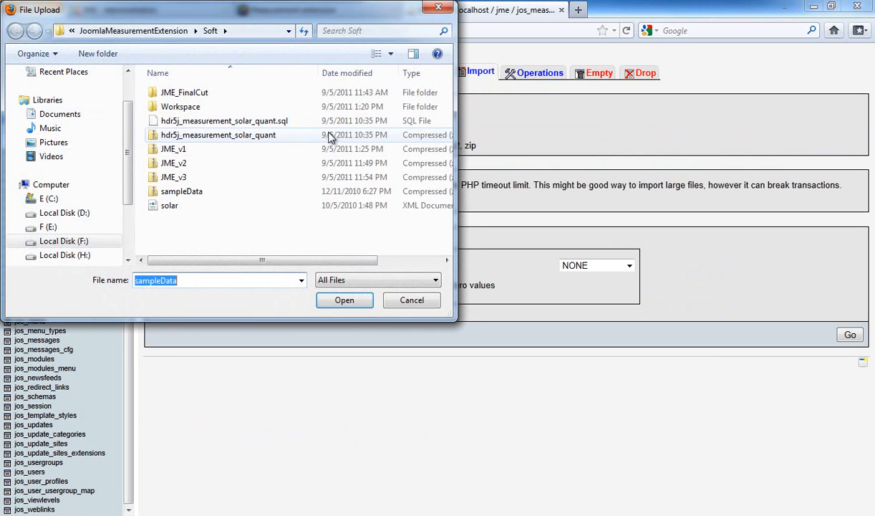
{"action": "left_click", "coordinate": [417, 299]}
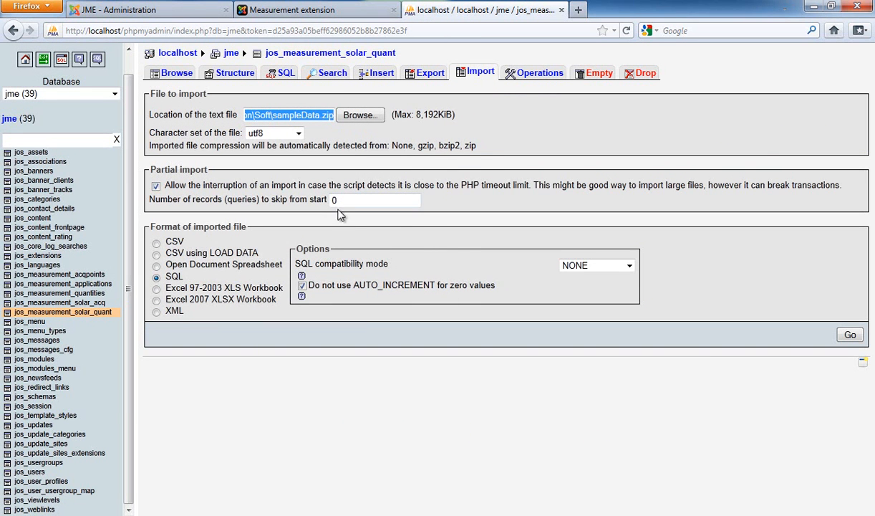
{"action": "left_click", "coordinate": [850, 334]}
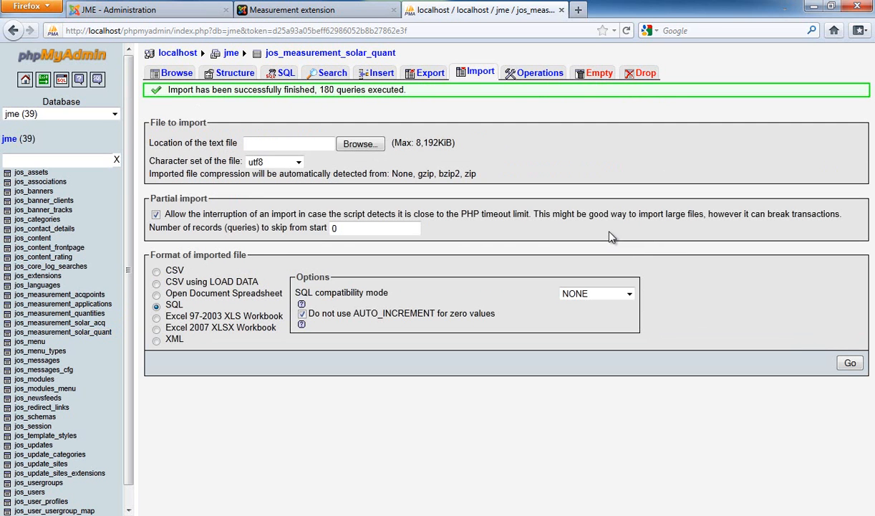
Step: Browse the jos_measurement_solar_quant table's imported rows and jump to the last page
{"action": "left_click", "coordinate": [111, 333]}
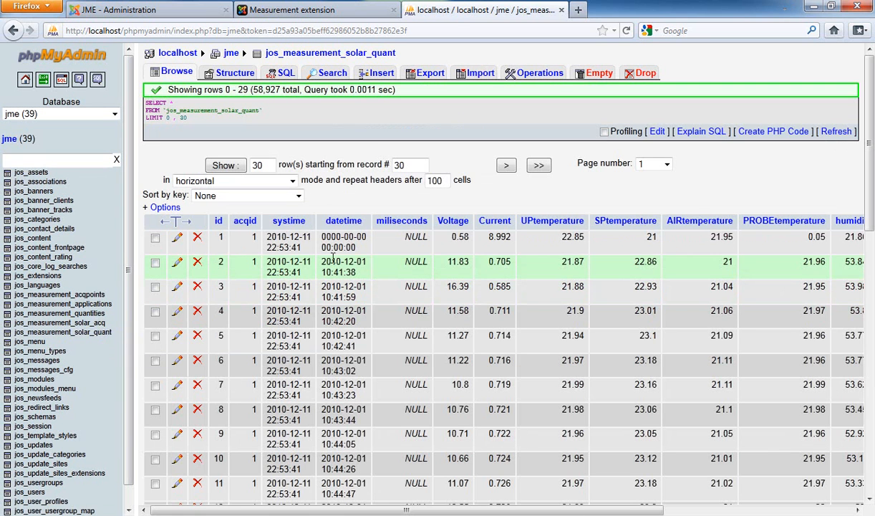
{"action": "scroll", "coordinate": [306, 262], "scroll_direction": "down", "scroll_amount": 2}
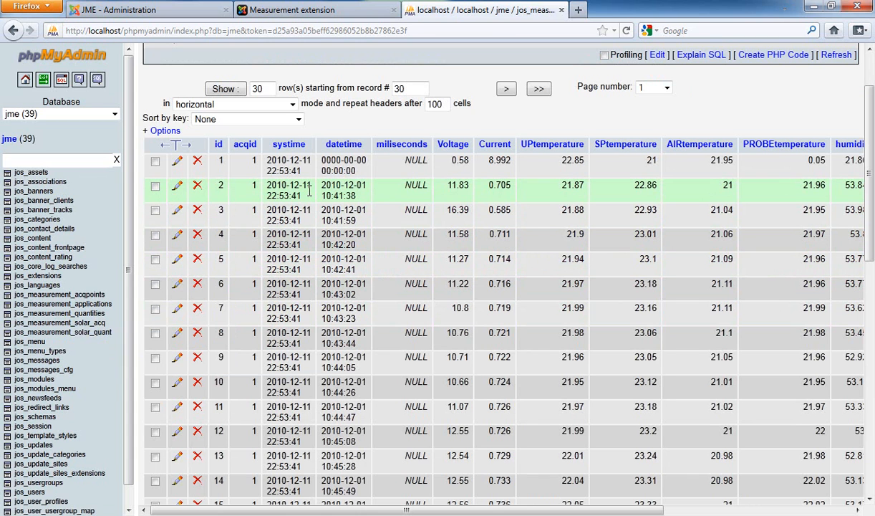
{"action": "left_click_drag", "start_coordinate": [310, 186], "coordinate": [269, 187]}
{"action": "left_click", "coordinate": [267, 186]}
{"action": "scroll", "coordinate": [304, 187], "scroll_direction": "up", "scroll_amount": 2}
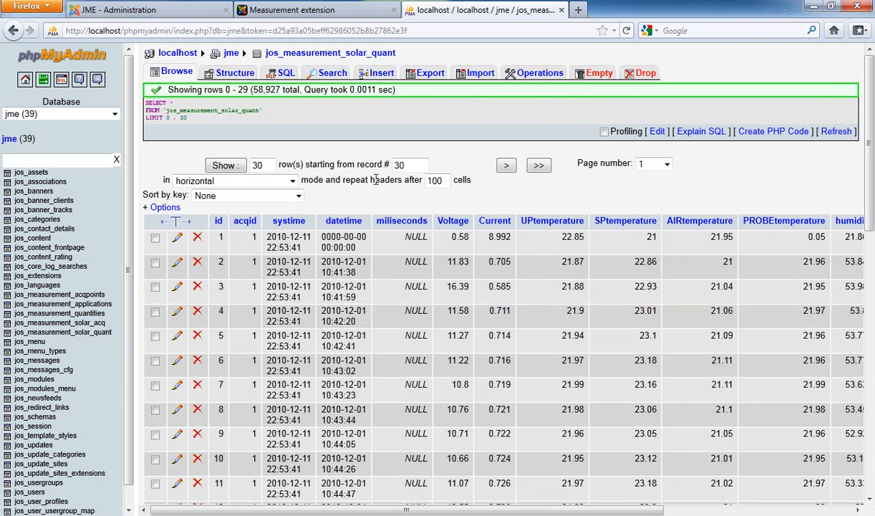
{"action": "left_click", "coordinate": [541, 166]}
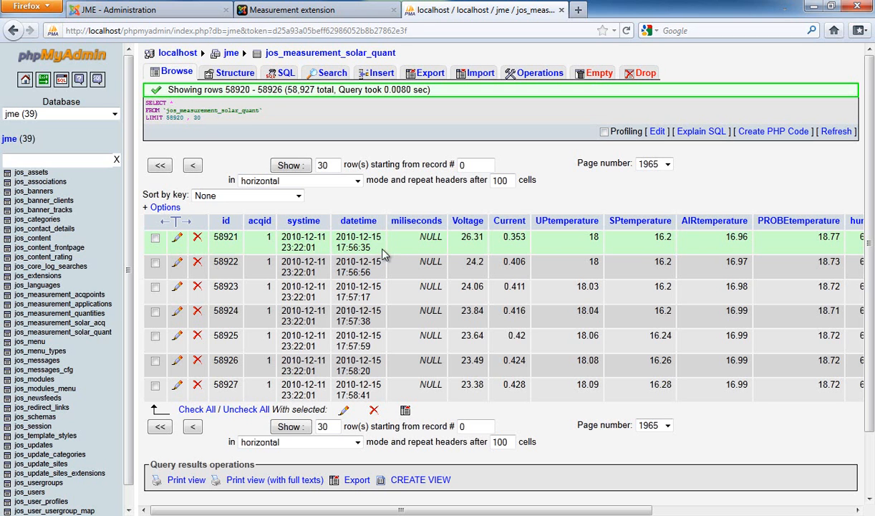
Step: Examine the datetime and measurement values in the table's final rows
{"action": "left_click_drag", "start_coordinate": [382, 385], "coordinate": [337, 384]}
{"action": "left_click", "coordinate": [338, 383]}
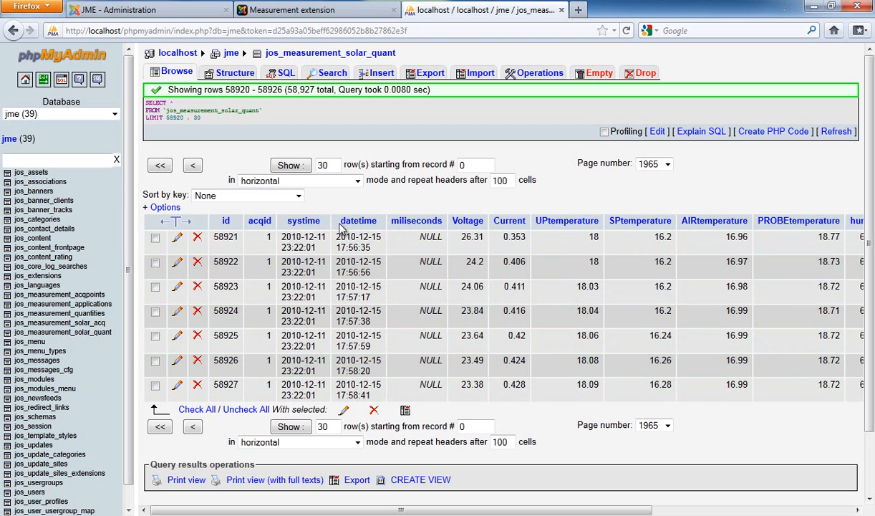
{"action": "left_click_drag", "start_coordinate": [338, 234], "coordinate": [370, 256]}
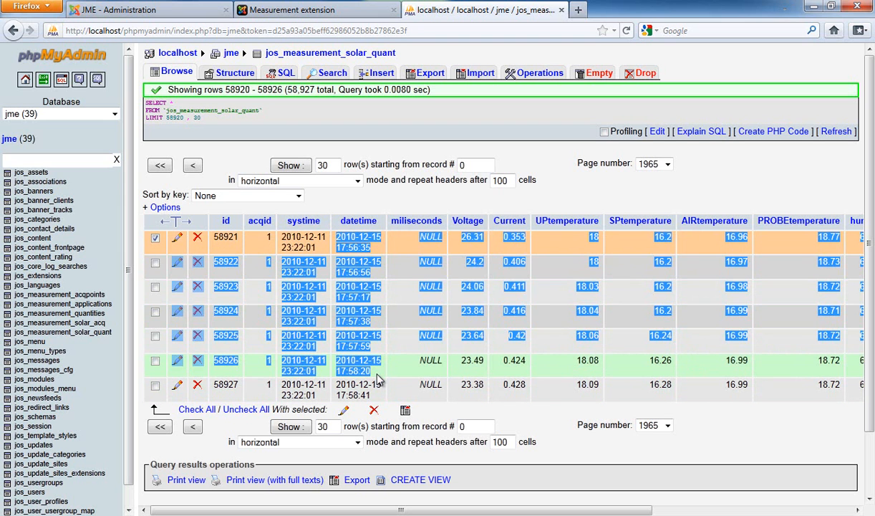
{"action": "left_click_drag", "start_coordinate": [374, 367], "coordinate": [384, 387]}
{"action": "left_click_drag", "start_coordinate": [384, 394], "coordinate": [331, 235]}
{"action": "left_click", "coordinate": [331, 235]}
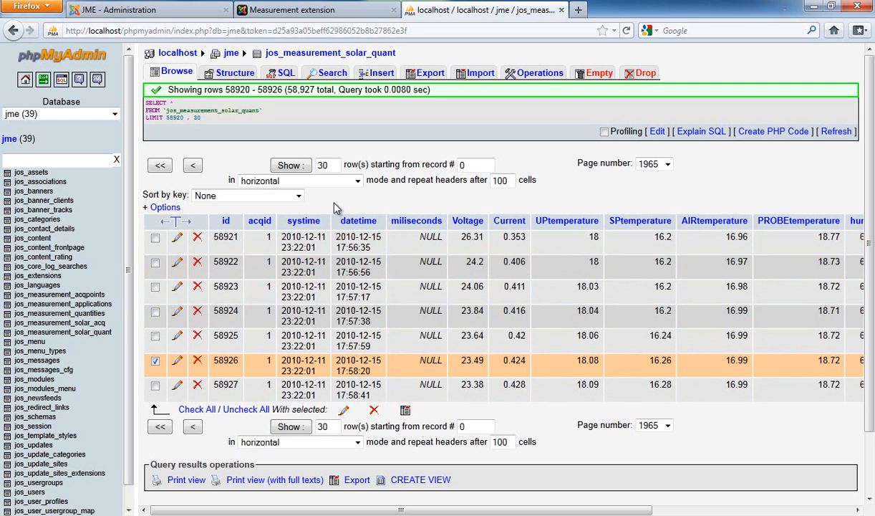
{"action": "left_click_drag", "start_coordinate": [444, 286], "coordinate": [830, 290]}
{"action": "left_click", "coordinate": [479, 294]}
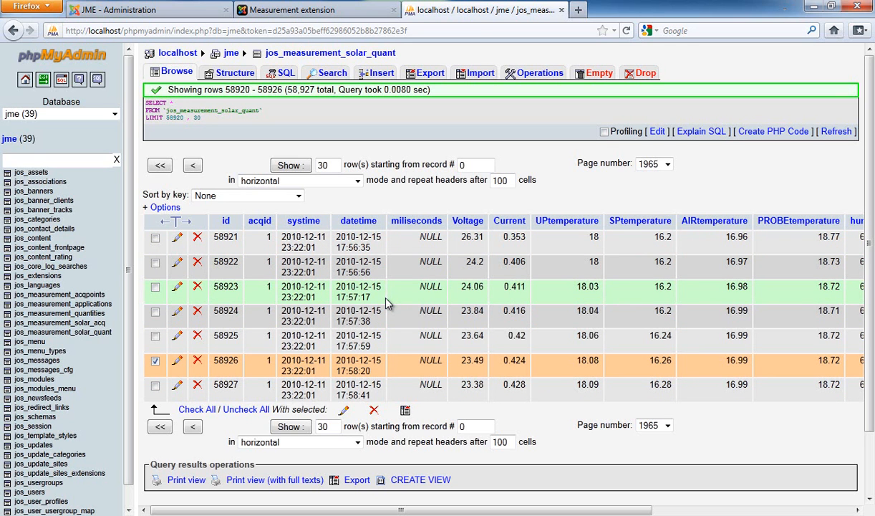
{"action": "left_click", "coordinate": [156, 360]}
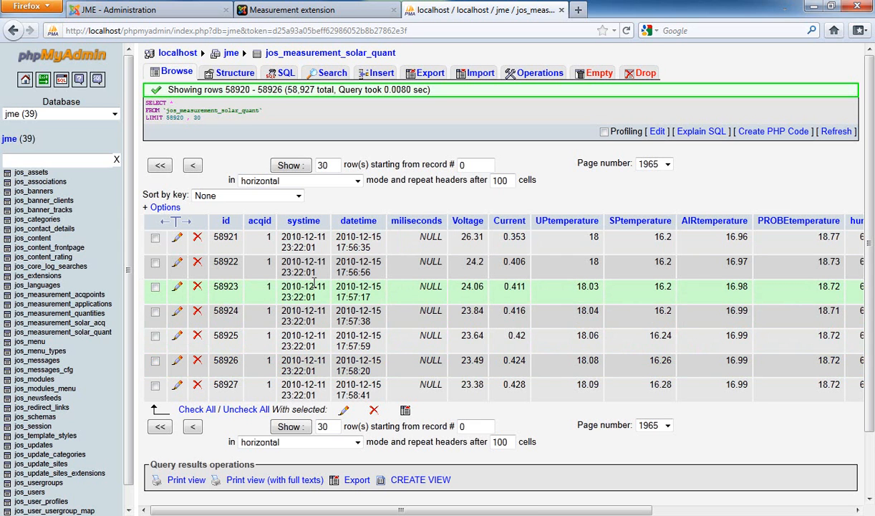
Step: Reload the front-end Measurement extension page to display the imported solar measurements
{"action": "left_click", "coordinate": [293, 10]}
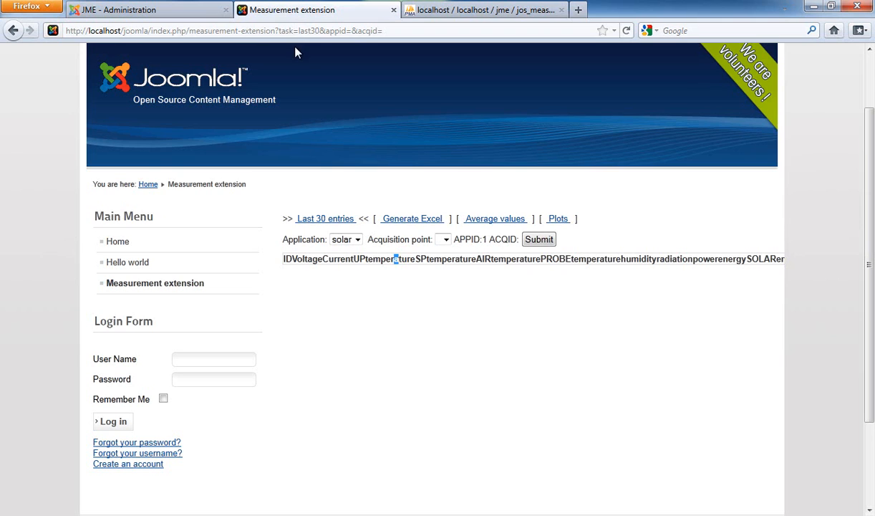
{"action": "key", "text": "F5"}
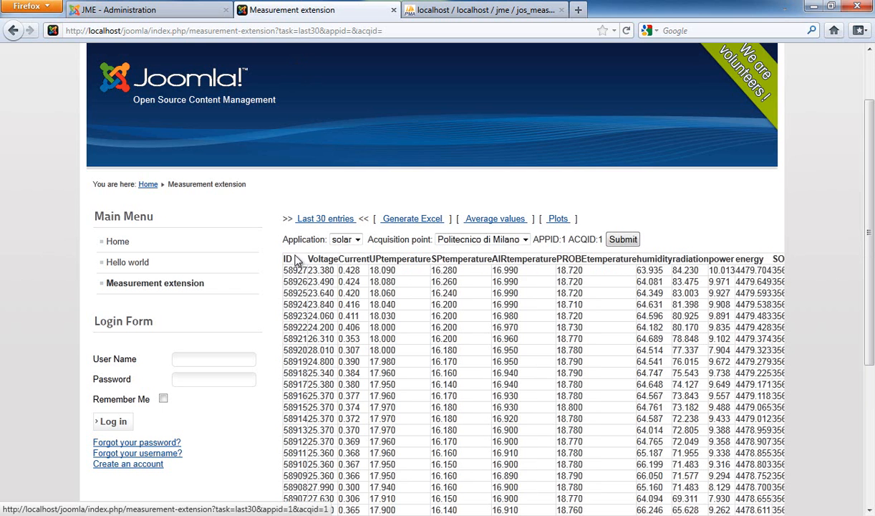
{"action": "left_click_drag", "start_coordinate": [275, 259], "coordinate": [281, 109]}
{"action": "scroll", "coordinate": [673, 362], "scroll_direction": "down", "scroll_amount": 3}
{"action": "left_click", "coordinate": [778, 451]}
{"action": "left_click", "coordinate": [285, 110]}
{"action": "scroll", "coordinate": [328, 118], "scroll_direction": "up", "scroll_amount": 2}
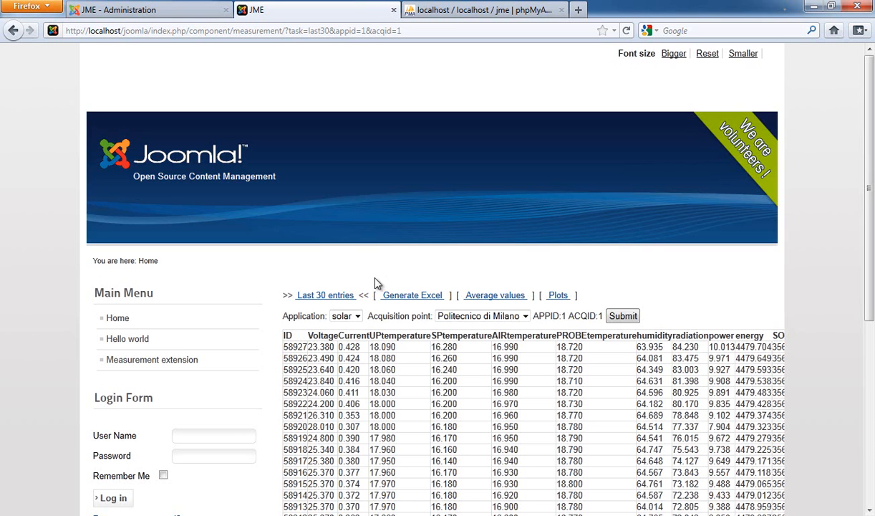
Step: Choose solar as the application again and scroll through the last 30 entries table
{"action": "left_click", "coordinate": [334, 300]}
{"action": "left_click", "coordinate": [345, 316]}
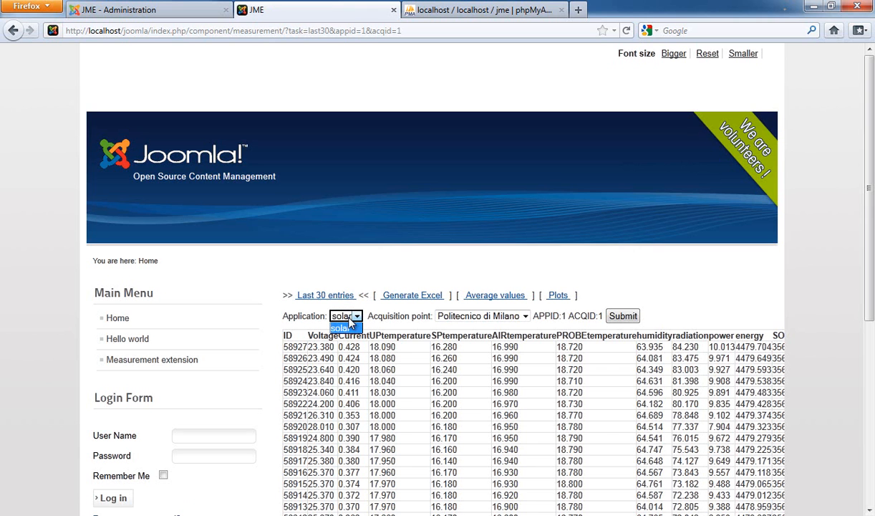
{"action": "left_click", "coordinate": [422, 358]}
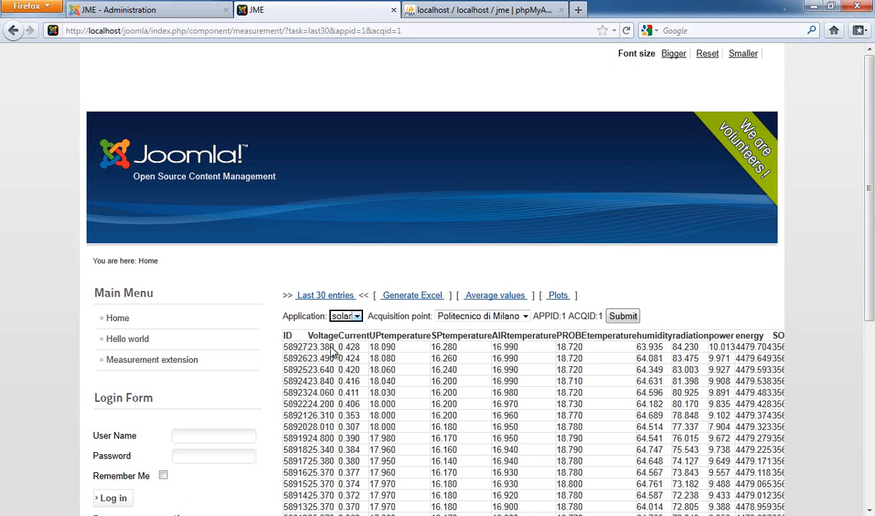
{"action": "scroll", "coordinate": [452, 385], "scroll_direction": "down", "scroll_amount": 2}
{"action": "scroll", "coordinate": [414, 338], "scroll_direction": "down", "scroll_amount": 5}
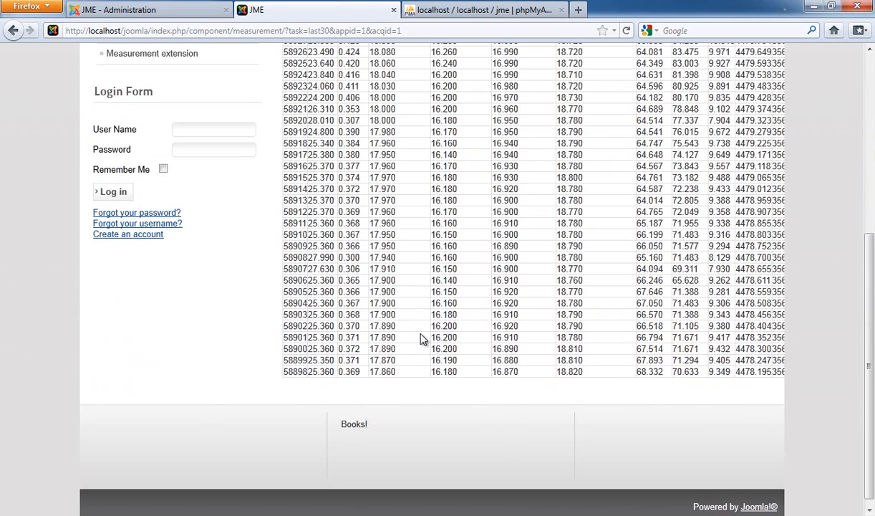
Step: Request an Excel export of solar data for 12 December 2010 between 2 PM and 3 PM
{"action": "scroll", "coordinate": [419, 338], "scroll_direction": "up", "scroll_amount": 5}
{"action": "scroll", "coordinate": [421, 338], "scroll_direction": "up", "scroll_amount": 2}
{"action": "left_click", "coordinate": [323, 297]}
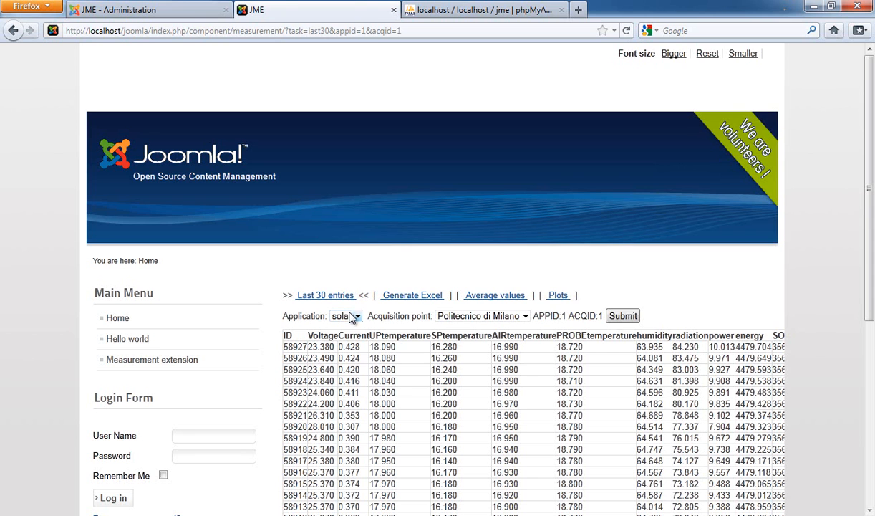
{"action": "left_click", "coordinate": [405, 297]}
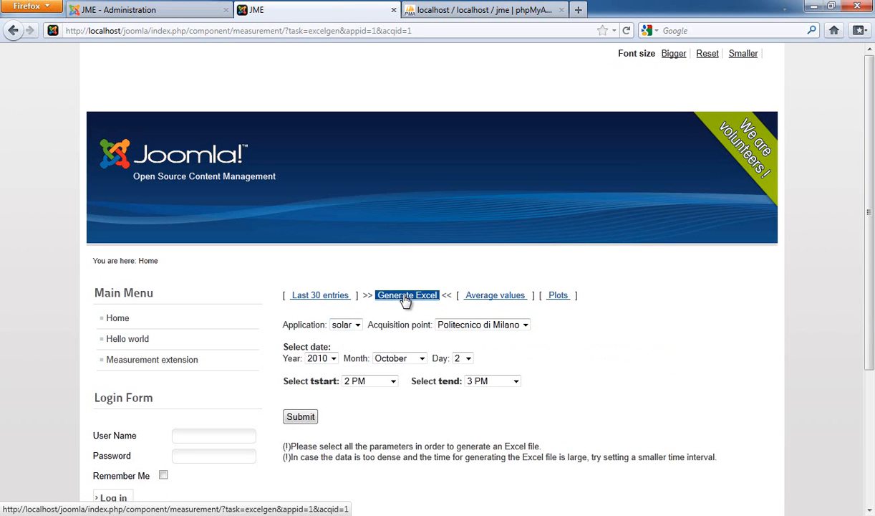
{"action": "left_click", "coordinate": [376, 357]}
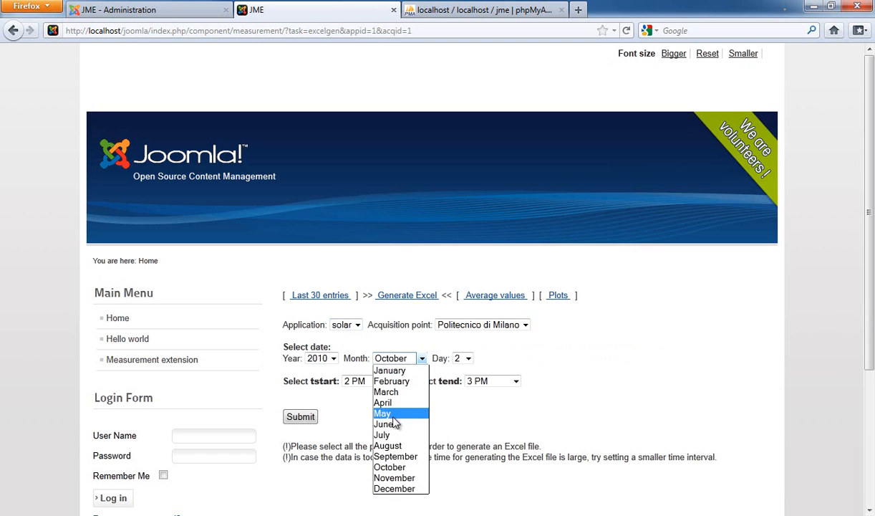
{"action": "left_click", "coordinate": [408, 488]}
{"action": "left_click", "coordinate": [462, 358]}
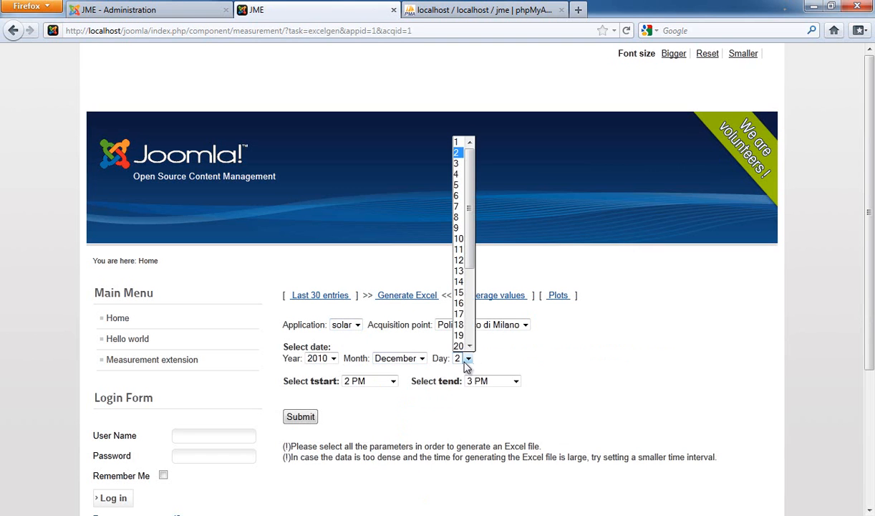
{"action": "left_click", "coordinate": [459, 262]}
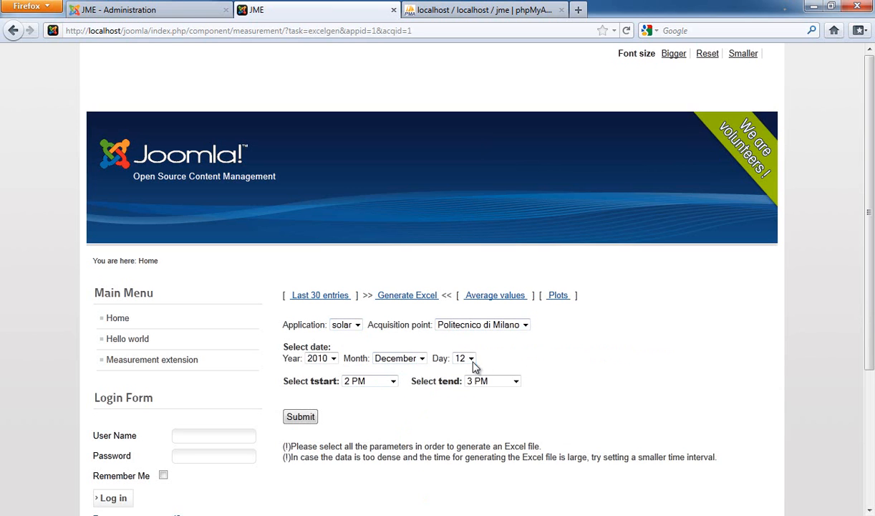
{"action": "left_click", "coordinate": [307, 418]}
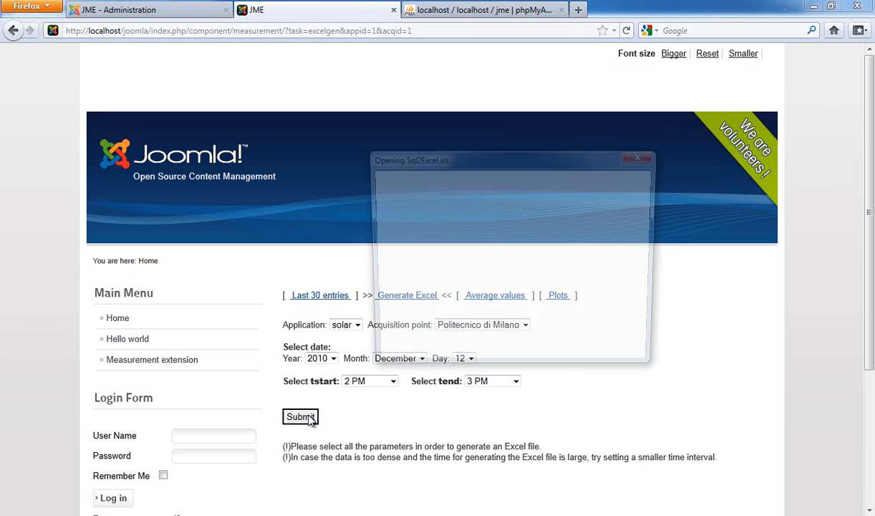
Step: Save the generated Sql2Excel.xls file
{"action": "left_click", "coordinate": [414, 286]}
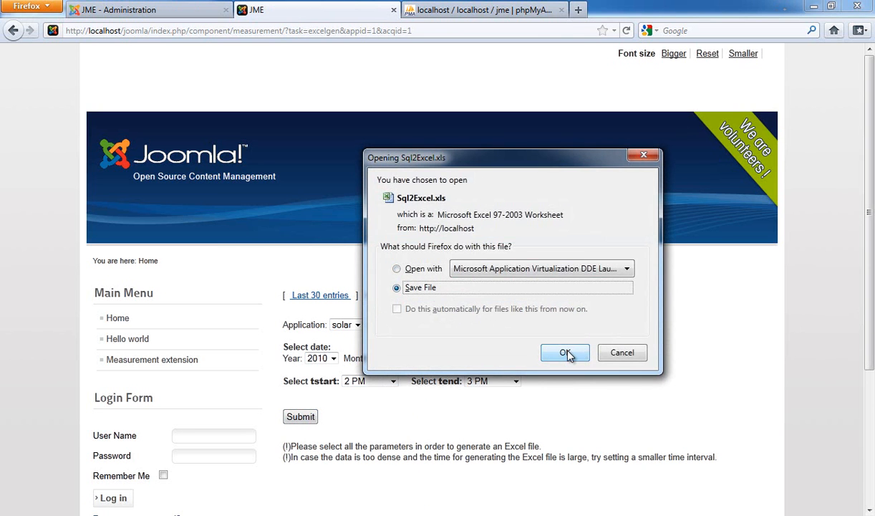
{"action": "left_click", "coordinate": [565, 354]}
{"action": "left_click", "coordinate": [565, 354]}
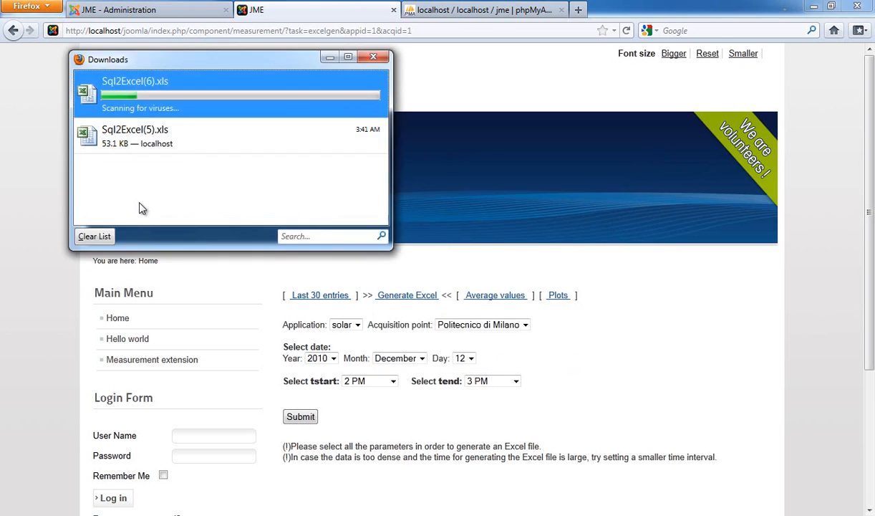
Step: Open the downloaded spreadsheet, scroll through its rows, and close it
{"action": "double_click", "coordinate": [186, 89]}
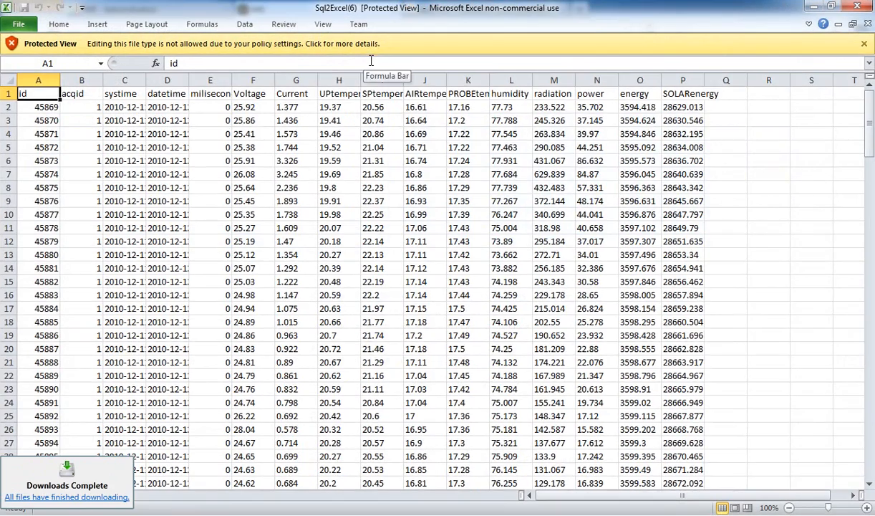
{"action": "scroll", "coordinate": [319, 124], "scroll_direction": "down", "scroll_amount": 20}
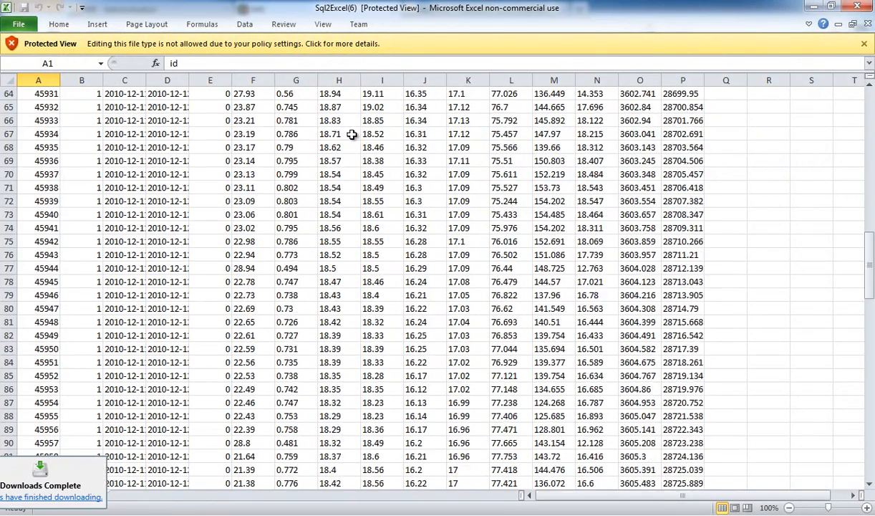
{"action": "scroll", "coordinate": [356, 130], "scroll_direction": "down", "scroll_amount": 19}
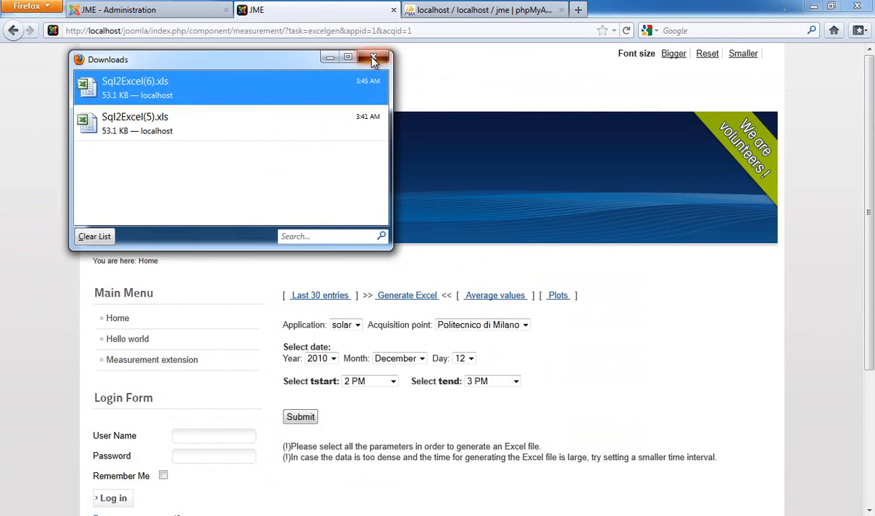
{"action": "left_click", "coordinate": [377, 58]}
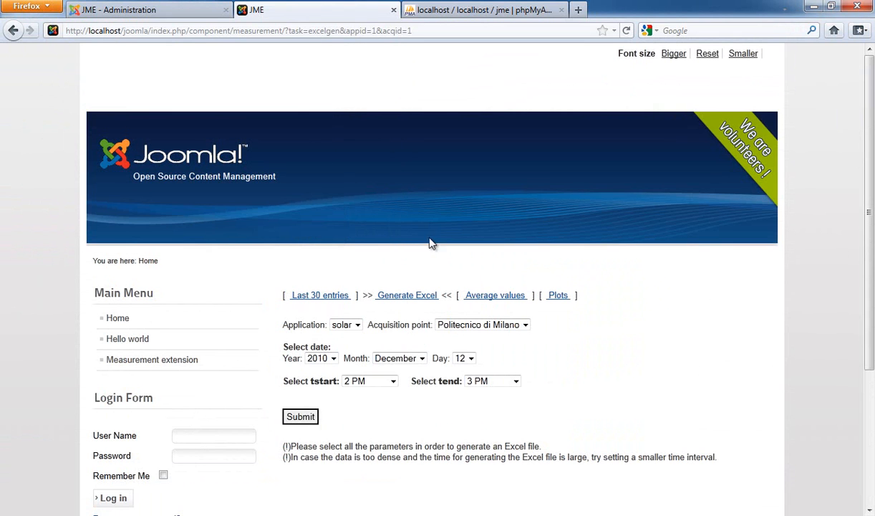
Step: Compute average values for solar on 13 December 2010 from start to end of day with number 24
{"action": "left_click", "coordinate": [483, 297]}
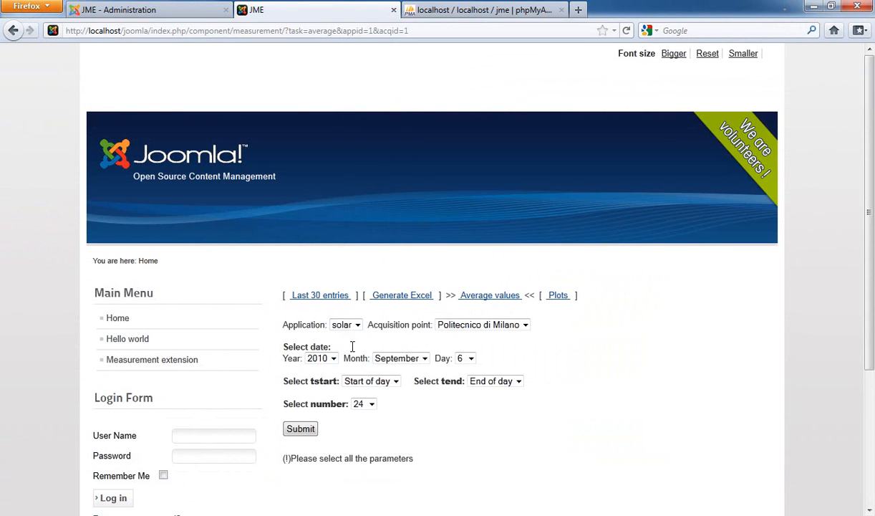
{"action": "left_click", "coordinate": [423, 359]}
{"action": "left_click", "coordinate": [400, 489]}
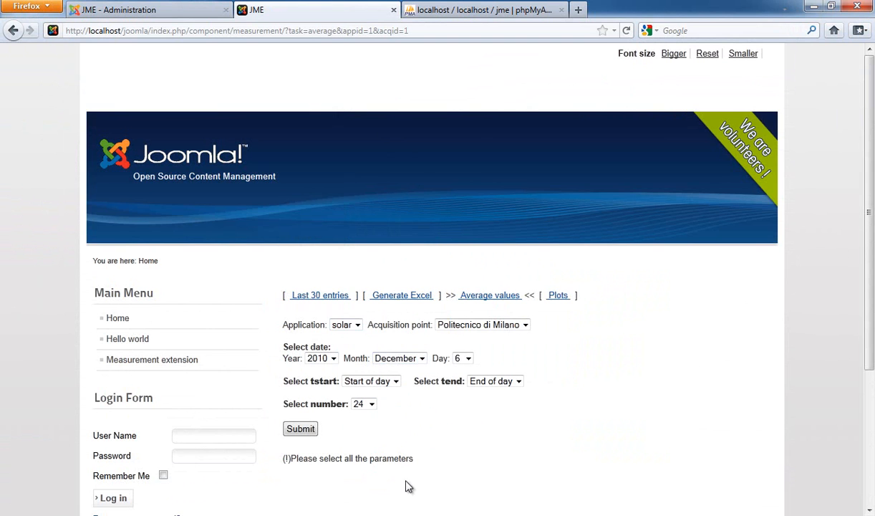
{"action": "left_click", "coordinate": [469, 359]}
{"action": "left_click", "coordinate": [459, 259]}
{"action": "left_click", "coordinate": [470, 359]}
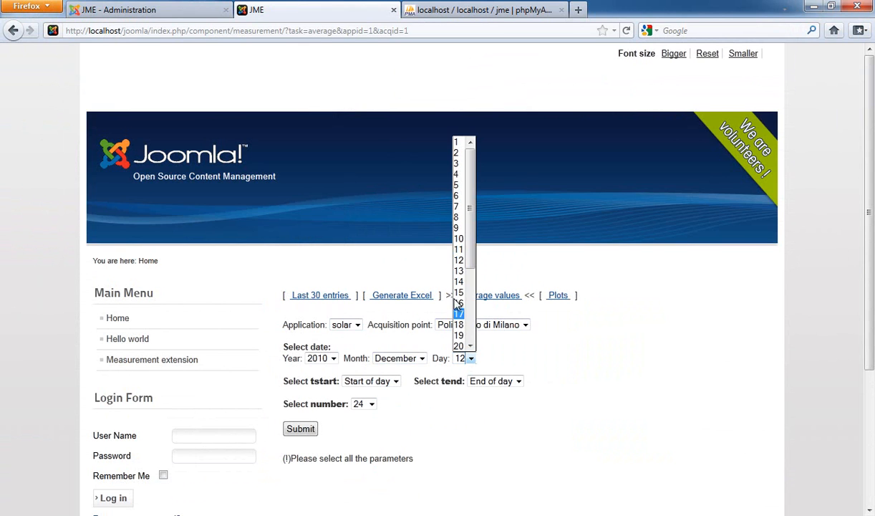
{"action": "left_click", "coordinate": [460, 270]}
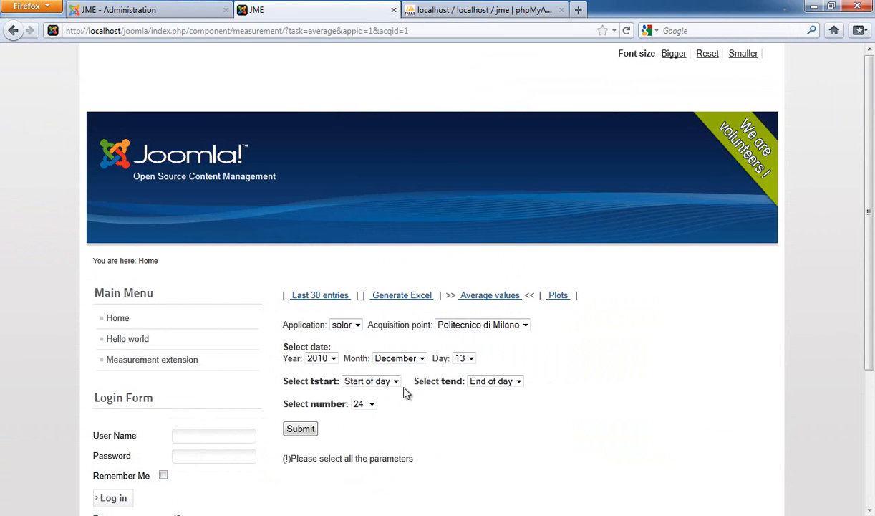
{"action": "left_click", "coordinate": [304, 430]}
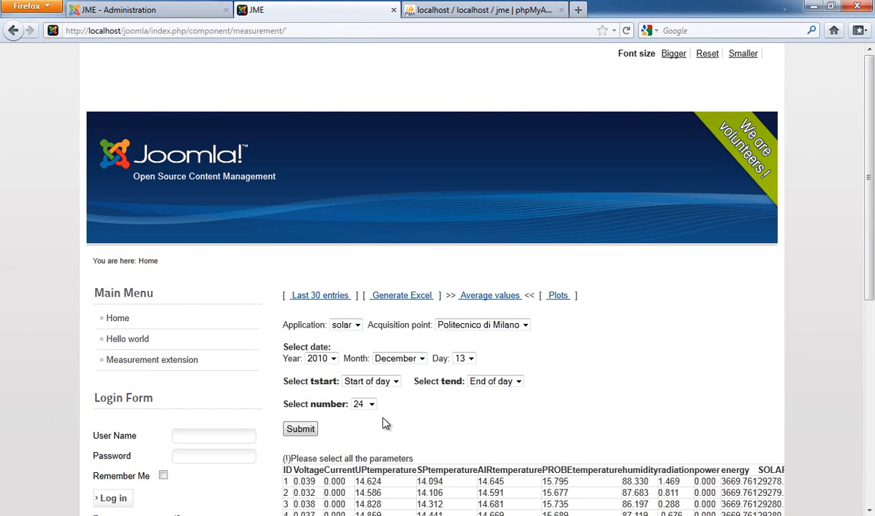
Step: Select and examine the averaged values table
{"action": "scroll", "coordinate": [387, 416], "scroll_direction": "down", "scroll_amount": 4}
{"action": "scroll", "coordinate": [326, 324], "scroll_direction": "down", "scroll_amount": 4}
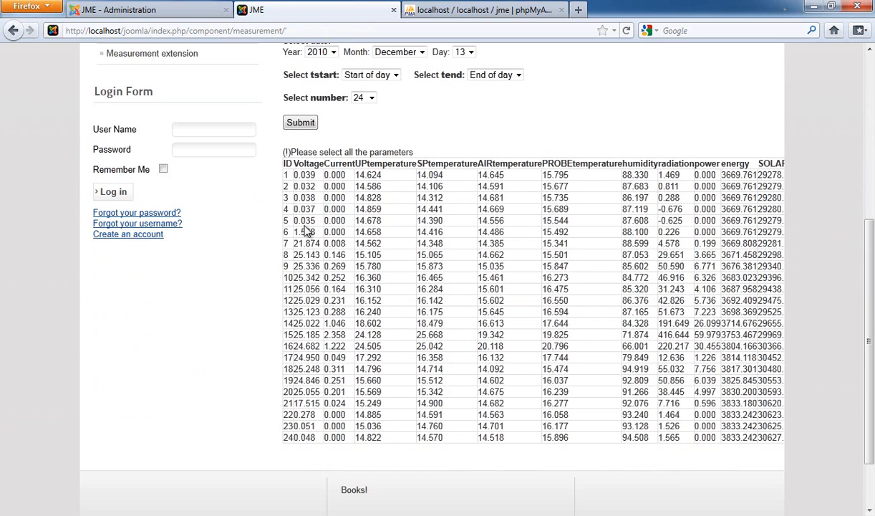
{"action": "left_click_drag", "start_coordinate": [285, 163], "coordinate": [741, 423]}
{"action": "left_click", "coordinate": [756, 186]}
{"action": "left_click_drag", "start_coordinate": [762, 165], "coordinate": [739, 421]}
{"action": "left_click", "coordinate": [518, 262]}
{"action": "scroll", "coordinate": [518, 262], "scroll_direction": "up", "scroll_amount": 4}
{"action": "scroll", "coordinate": [518, 262], "scroll_direction": "up", "scroll_amount": 2}
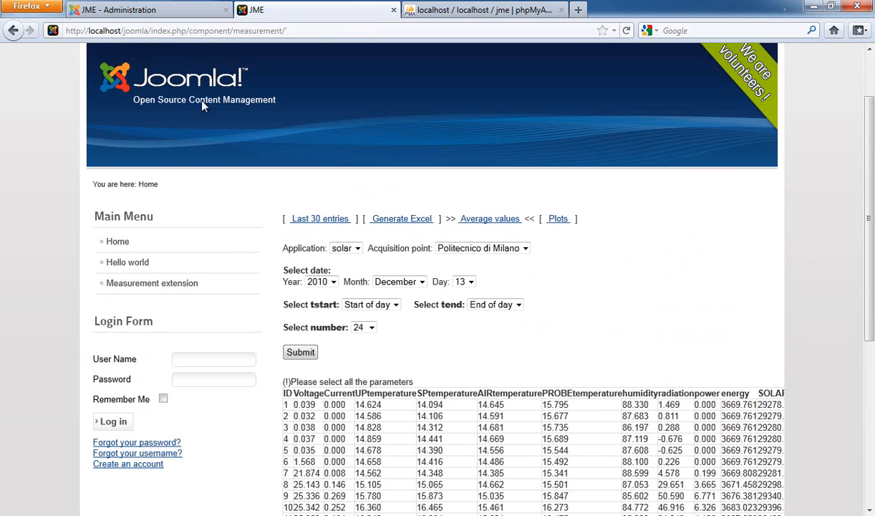
Step: Move the Main Menu module to position-1 in the Module Manager and save it
{"action": "left_click", "coordinate": [166, 10]}
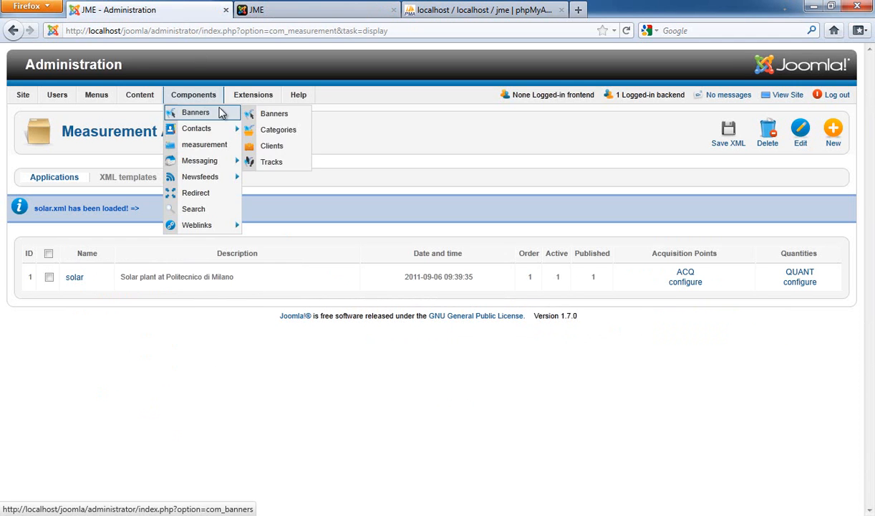
{"action": "mouse_move", "coordinate": [242, 101]}
{"action": "left_click", "coordinate": [258, 134]}
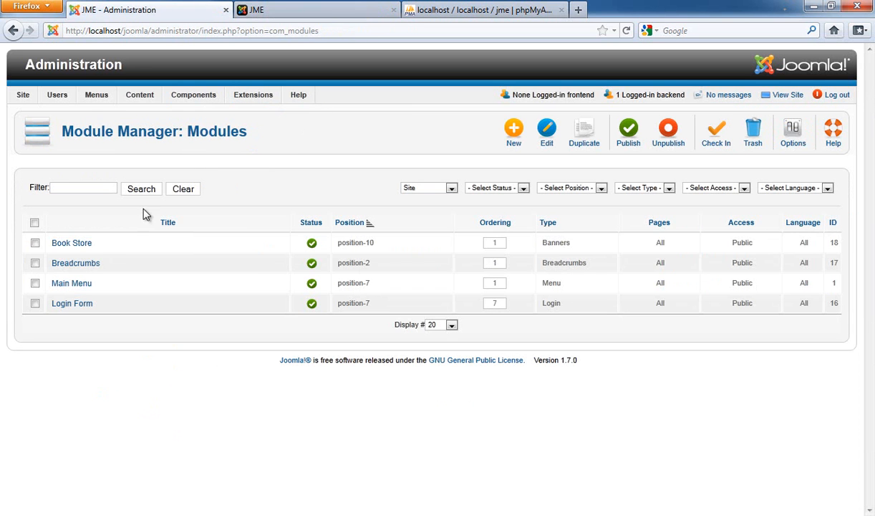
{"action": "left_click", "coordinate": [72, 283]}
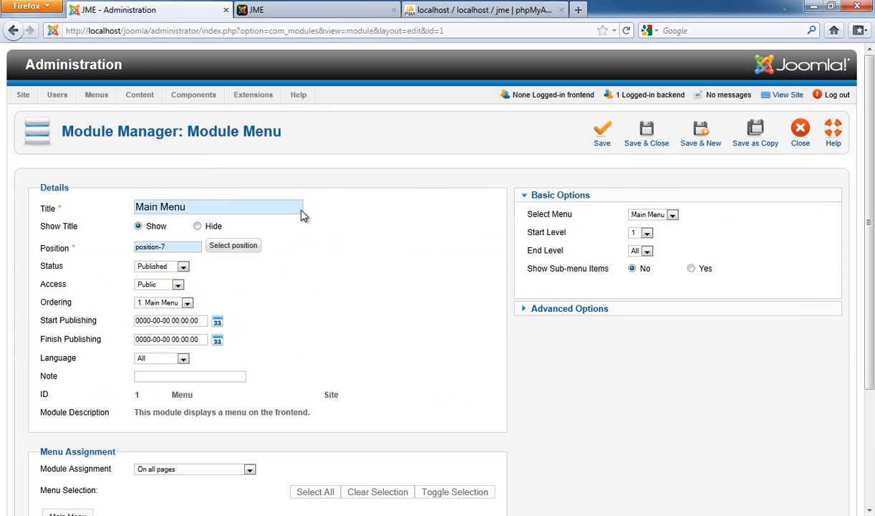
{"action": "left_click", "coordinate": [219, 245]}
{"action": "scroll", "coordinate": [303, 234], "scroll_direction": "down", "scroll_amount": 4}
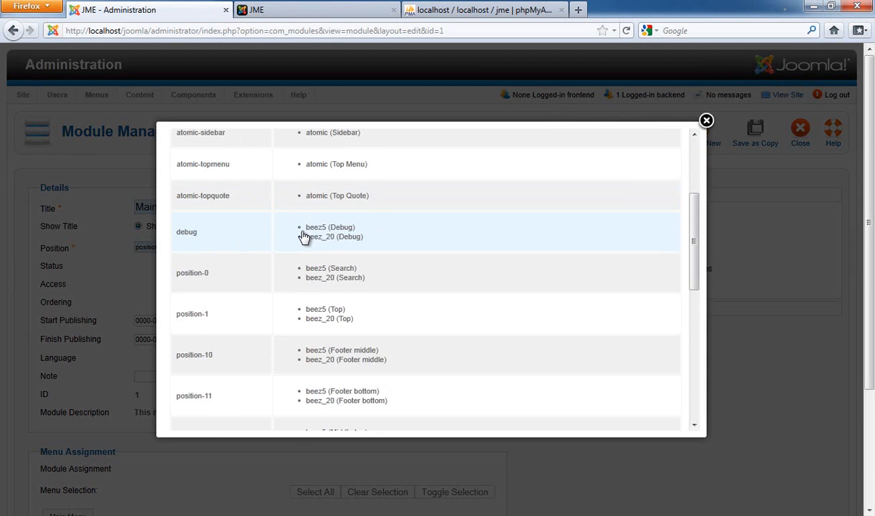
{"action": "left_click", "coordinate": [333, 318]}
{"action": "left_click", "coordinate": [646, 135]}
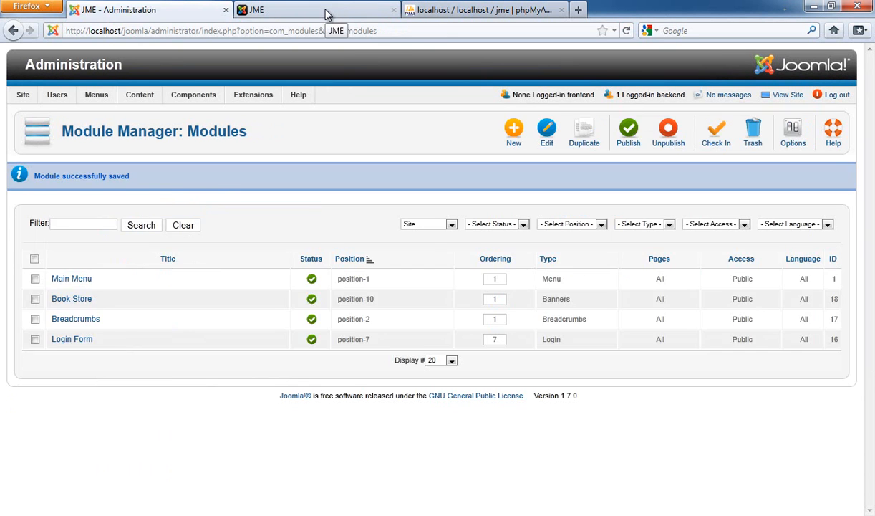
Step: Reload the front-end page and open the Last 30 entries view
{"action": "left_click", "coordinate": [326, 12]}
{"action": "key", "text": "F5"}
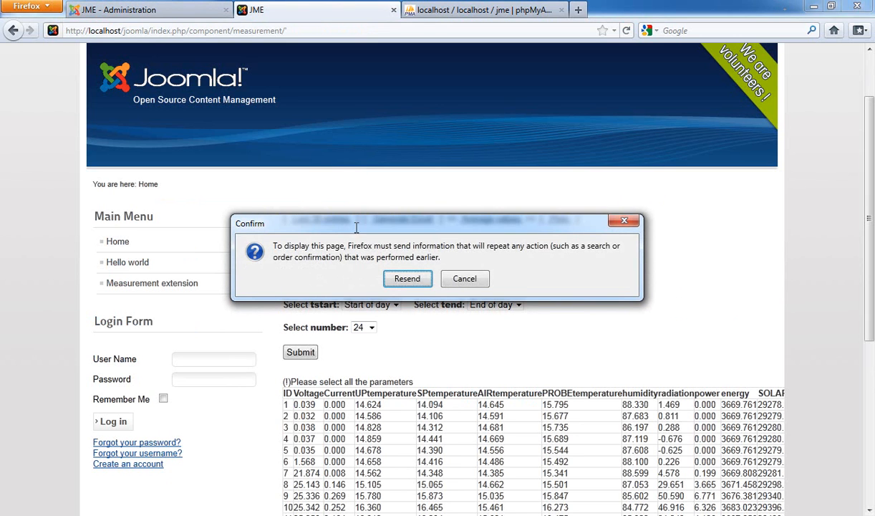
{"action": "left_click", "coordinate": [447, 284]}
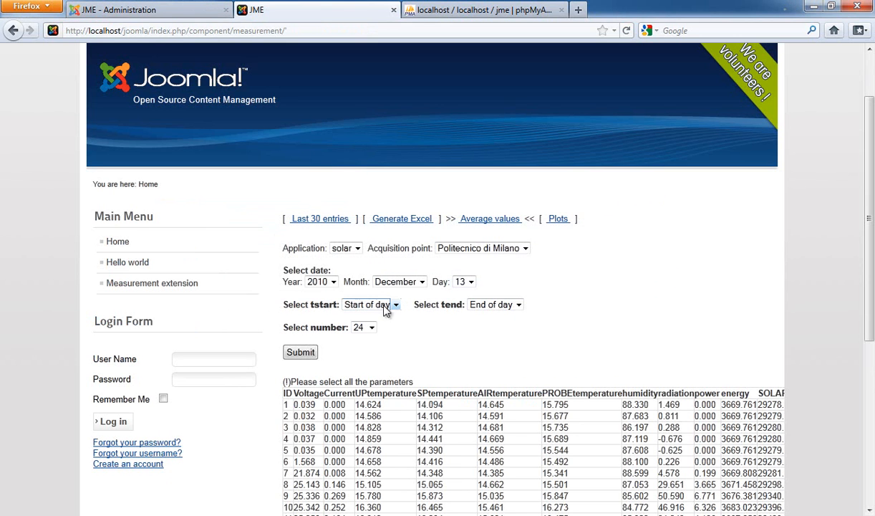
{"action": "left_click", "coordinate": [333, 221]}
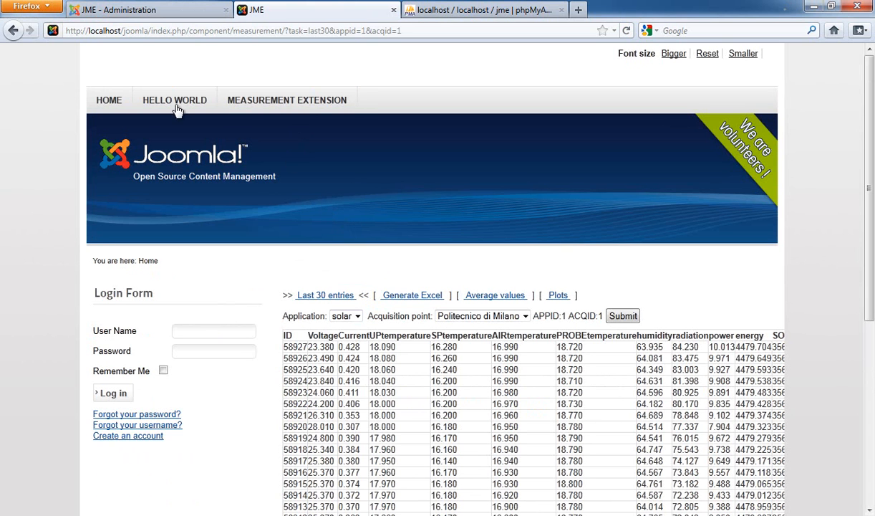
Step: Move the Login Form module to position-14 and save it
{"action": "left_click", "coordinate": [156, 10]}
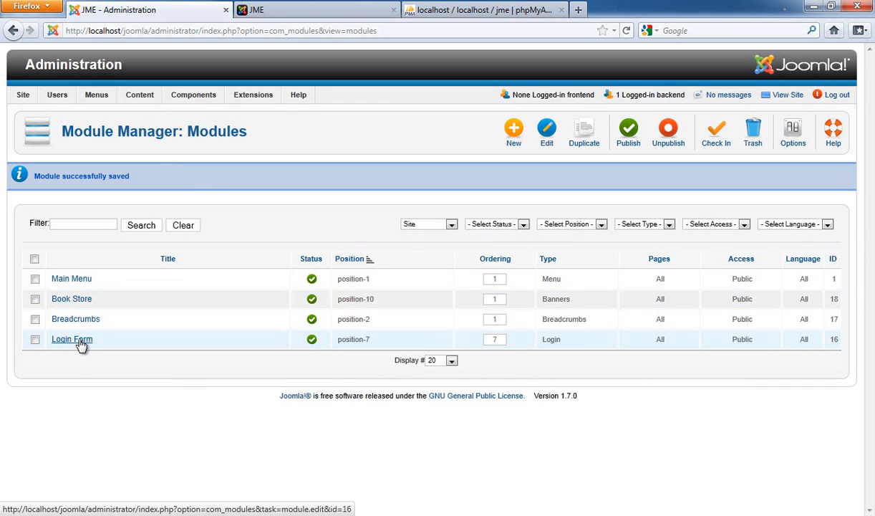
{"action": "left_click", "coordinate": [77, 341]}
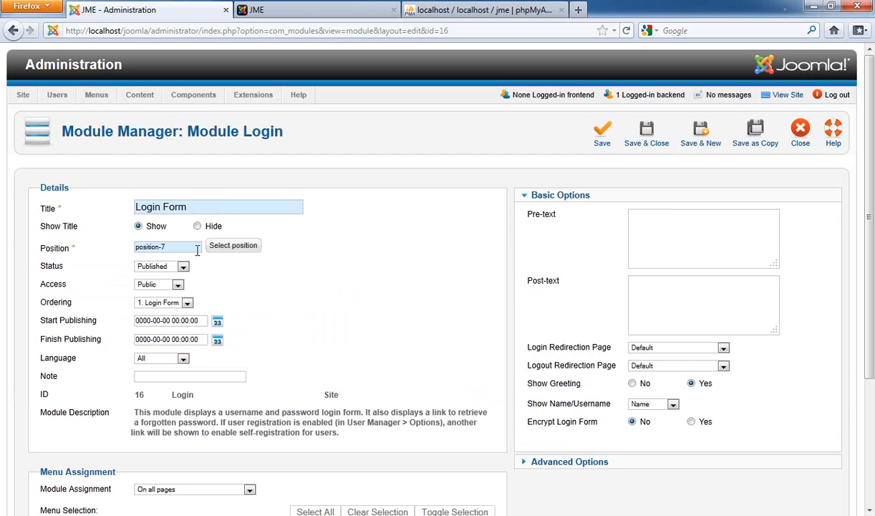
{"action": "left_click", "coordinate": [229, 251]}
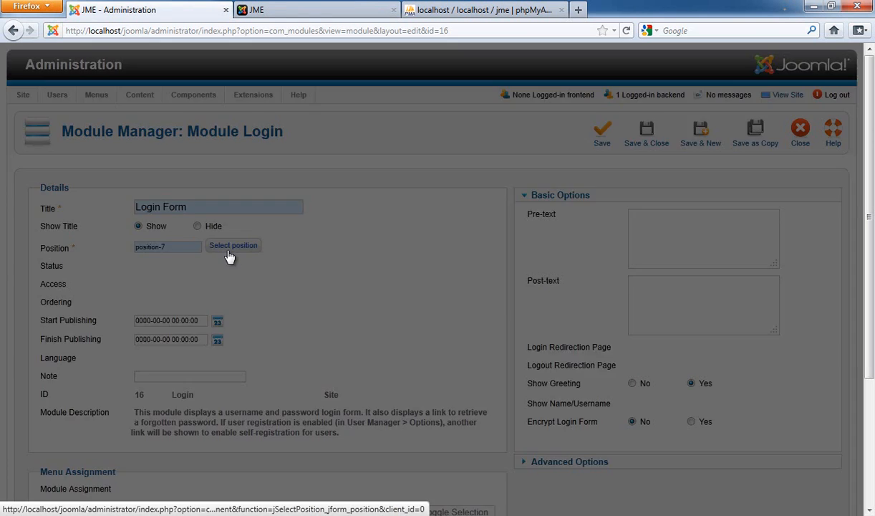
{"action": "scroll", "coordinate": [289, 261], "scroll_direction": "down", "scroll_amount": 10}
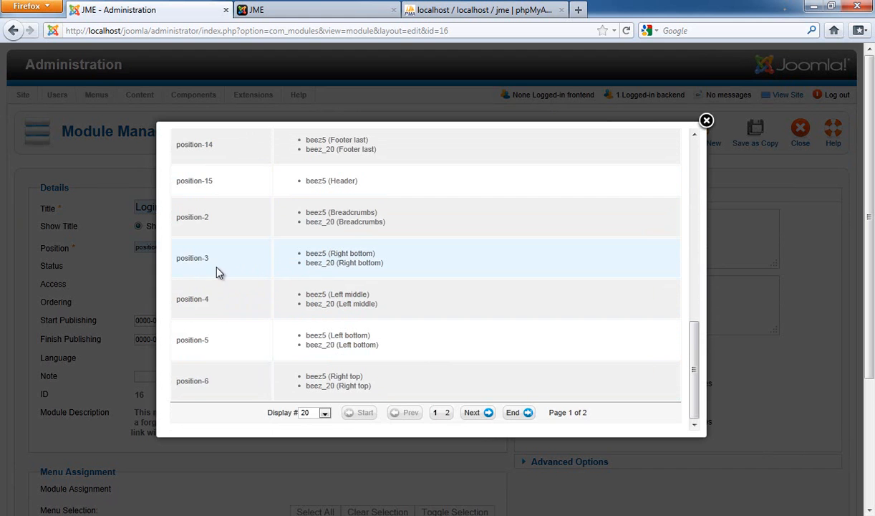
{"action": "scroll", "coordinate": [219, 272], "scroll_direction": "up", "scroll_amount": 2}
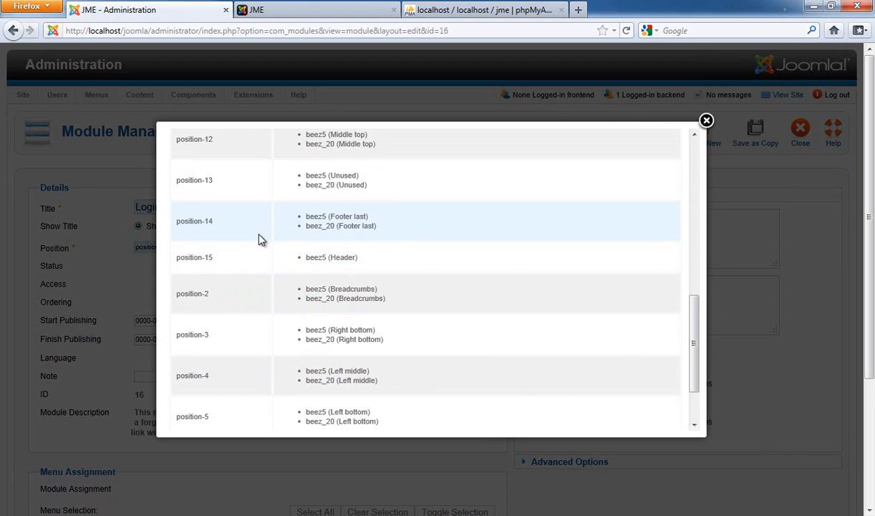
{"action": "scroll", "coordinate": [272, 238], "scroll_direction": "up", "scroll_amount": 2}
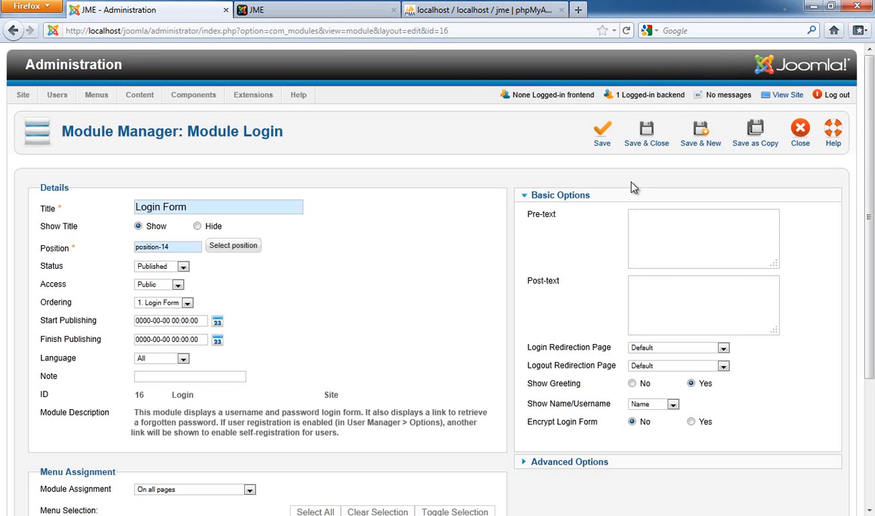
{"action": "left_click", "coordinate": [644, 137]}
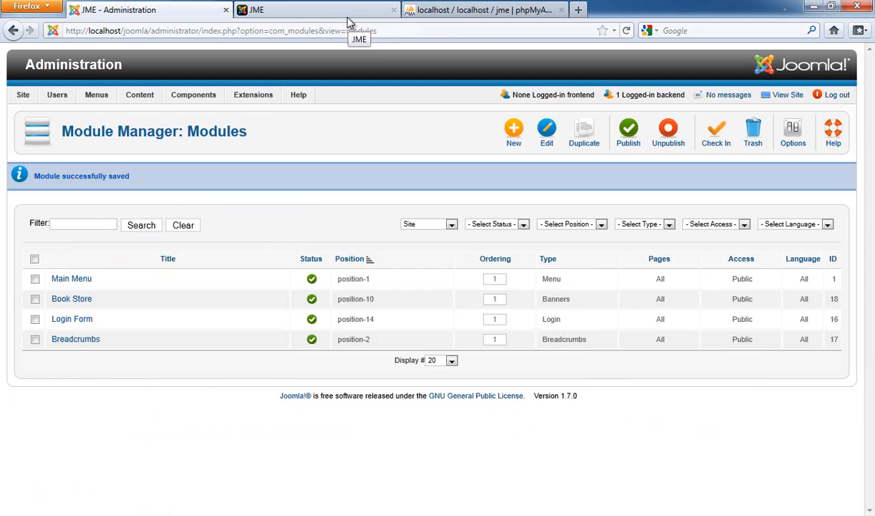
Step: Reload the front-end page and scroll down to the login form
{"action": "left_click", "coordinate": [349, 18]}
{"action": "key", "text": "F5"}
{"action": "scroll", "coordinate": [185, 280], "scroll_direction": "down", "scroll_amount": 10}
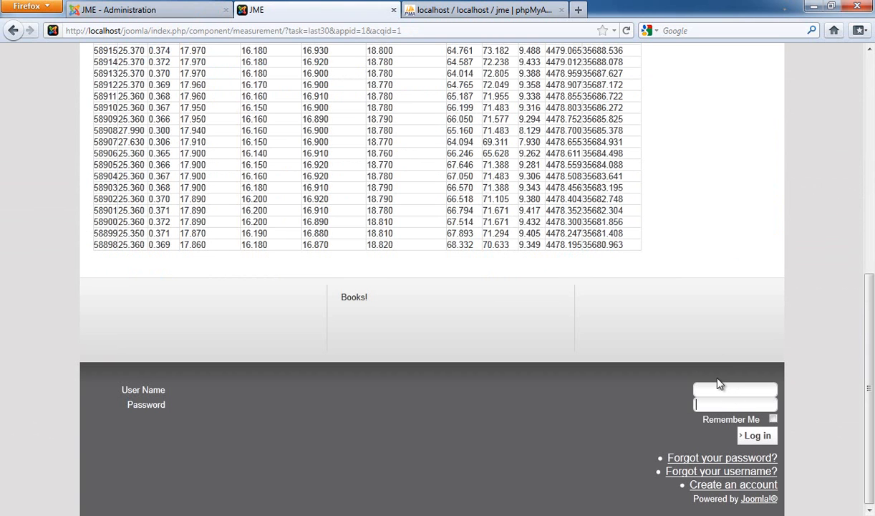
{"action": "key", "text": "alt+Tab"}
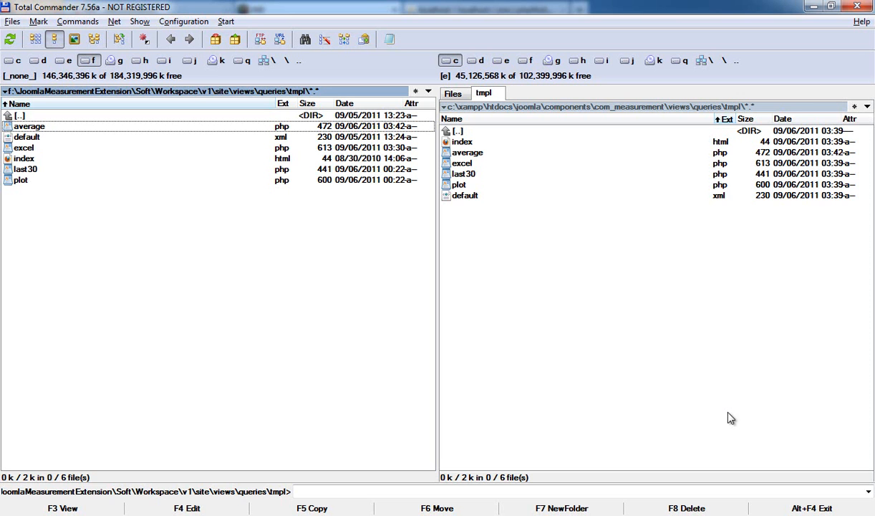
{"action": "key", "text": "alt+Tab"}
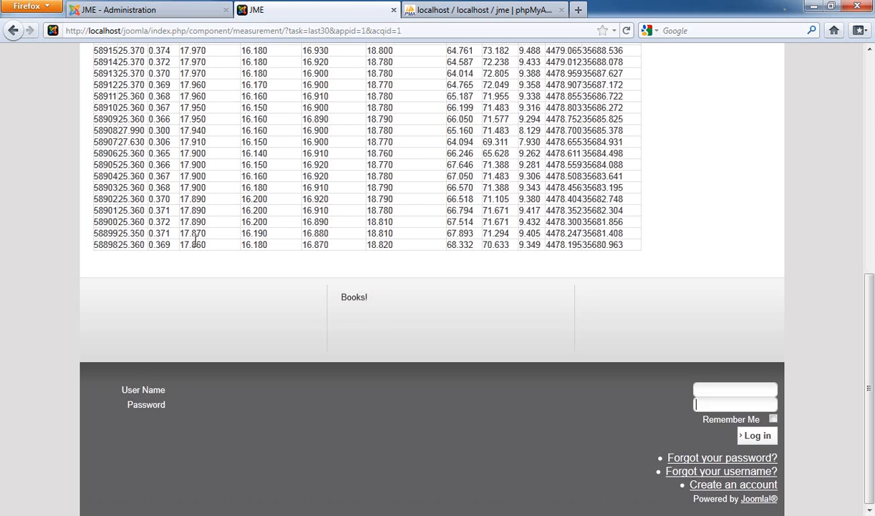
Step: Move the Login Form module to position-3 in the Module Manager and save it
{"action": "left_click", "coordinate": [166, 13]}
{"action": "mouse_move", "coordinate": [172, 209]}
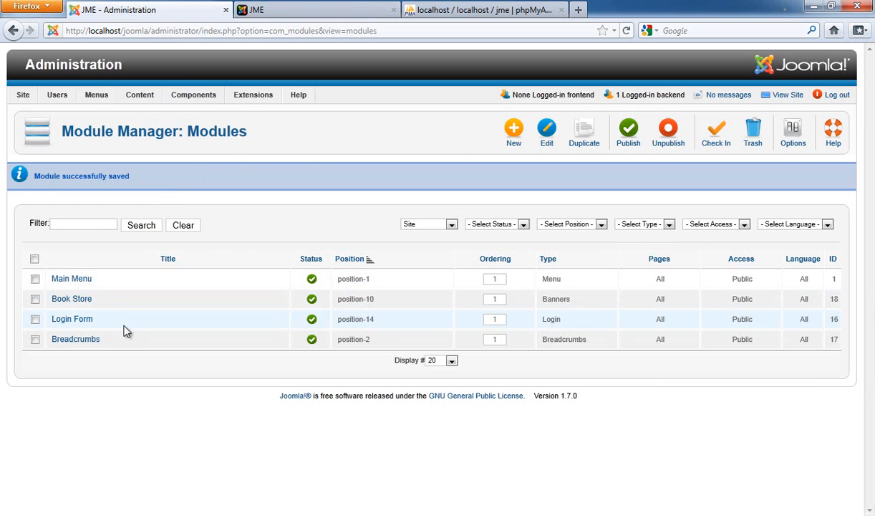
{"action": "left_click", "coordinate": [86, 323]}
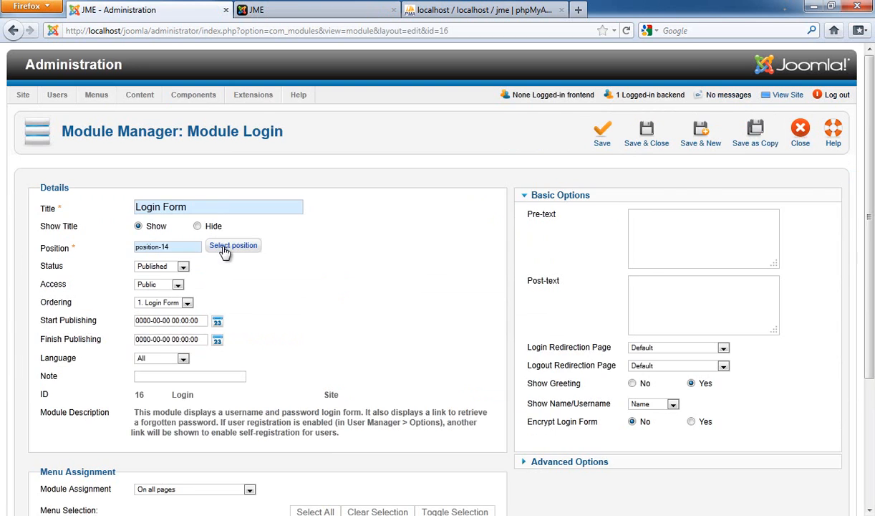
{"action": "left_click", "coordinate": [225, 249]}
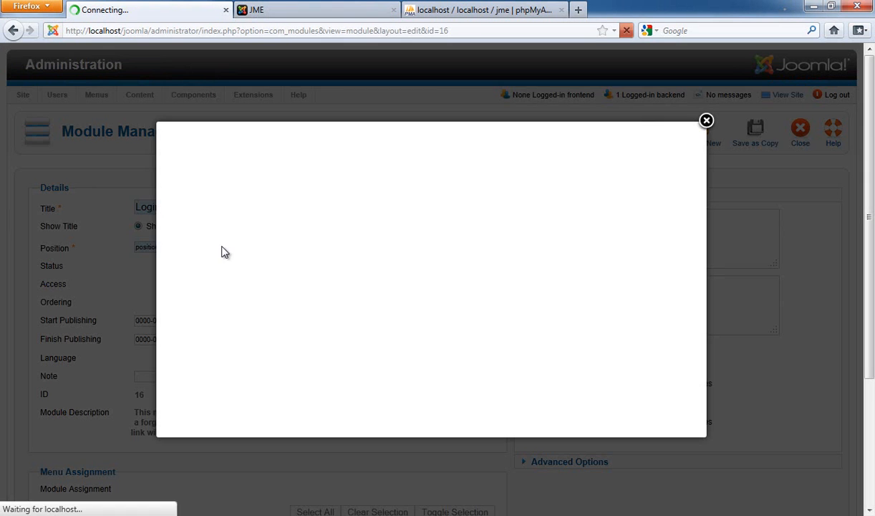
{"action": "scroll", "coordinate": [256, 279], "scroll_direction": "down", "scroll_amount": 7}
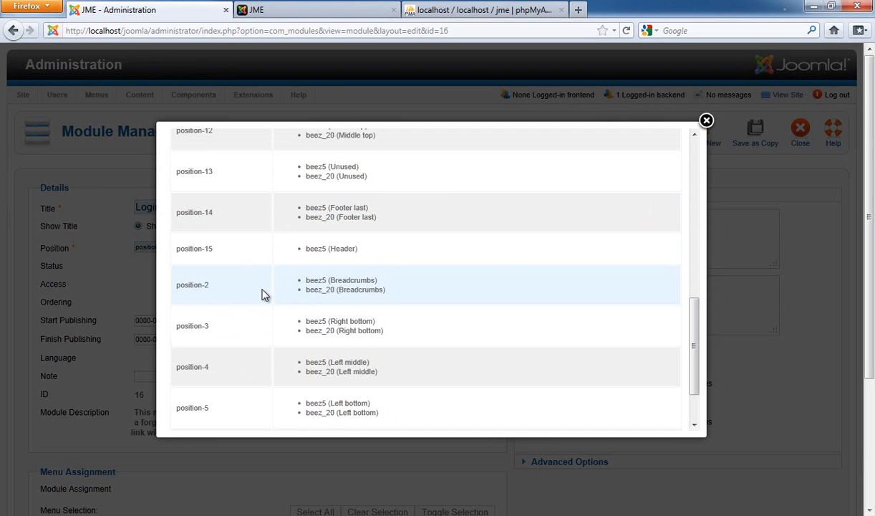
{"action": "left_click", "coordinate": [373, 331]}
{"action": "left_click", "coordinate": [646, 142]}
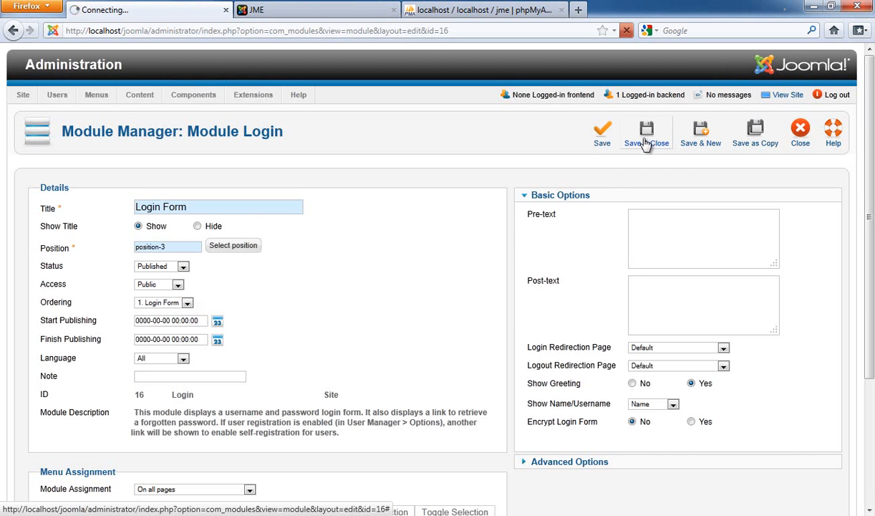
Step: Reload the front-end page and scroll back to the top to check the layout
{"action": "left_click", "coordinate": [321, 20]}
{"action": "key", "text": "F5"}
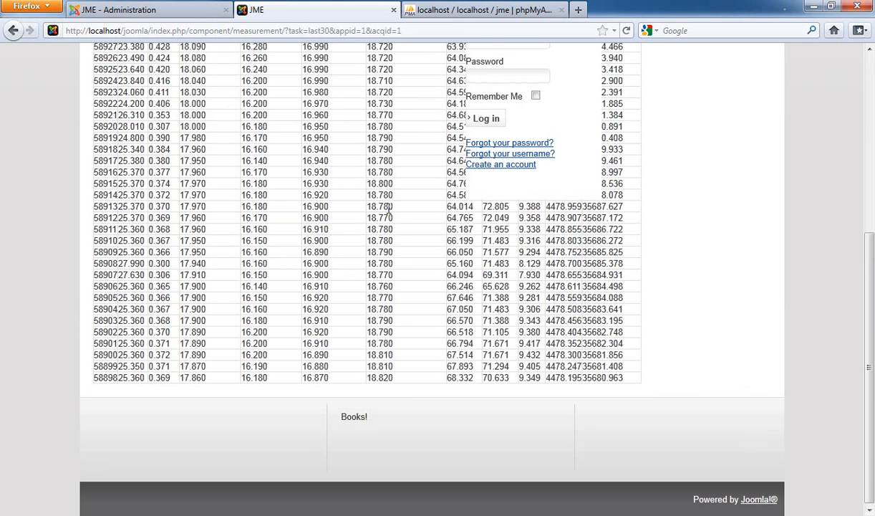
{"action": "scroll", "coordinate": [391, 209], "scroll_direction": "up", "scroll_amount": 5}
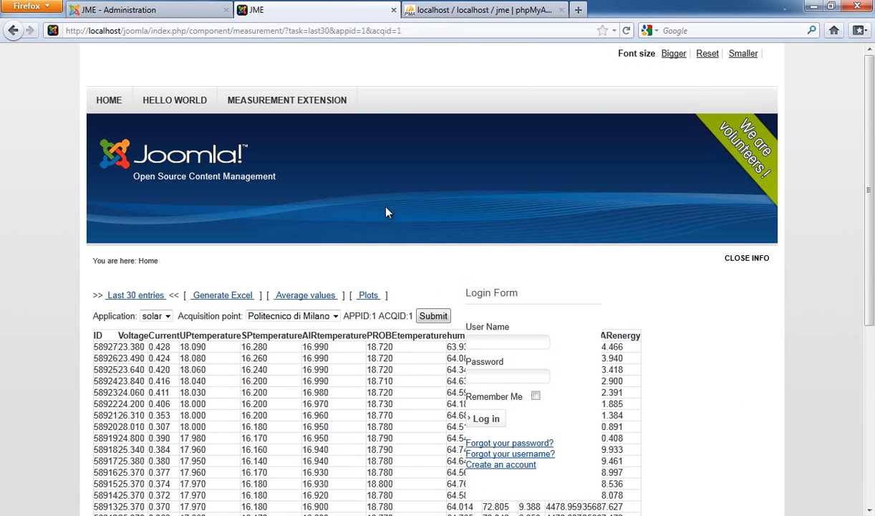
Step: Switch to the Word tutorial and read the instructions for repositioning the Main Menu and Login Form modules
{"action": "left_click", "coordinate": [144, 10]}
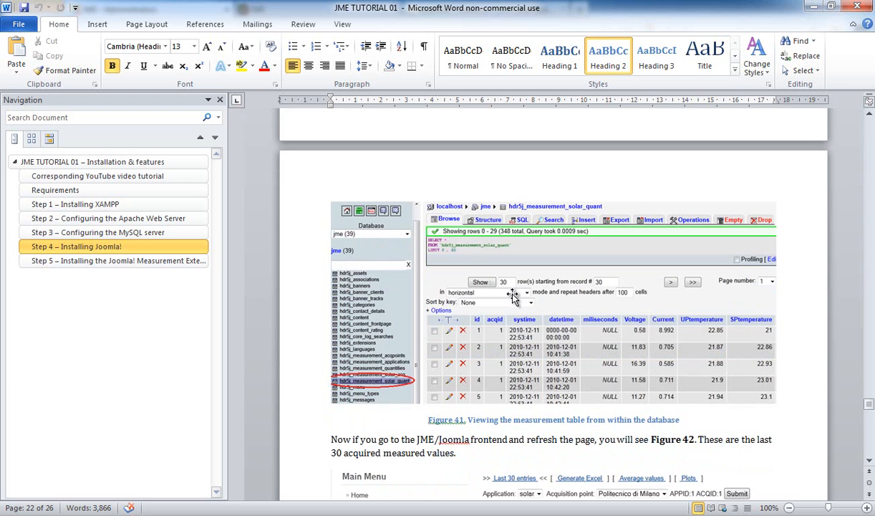
{"action": "scroll", "coordinate": [447, 267], "scroll_direction": "down", "scroll_amount": 5}
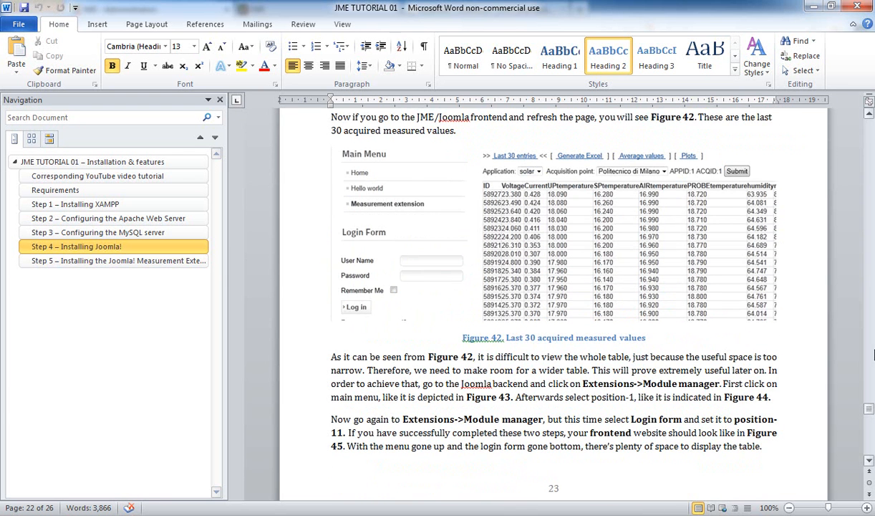
{"action": "scroll", "coordinate": [773, 404], "scroll_direction": "down", "scroll_amount": 20}
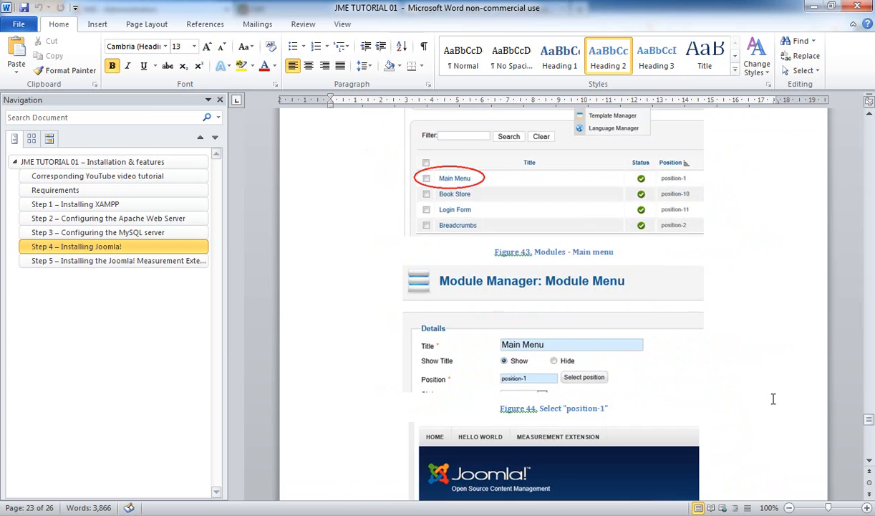
{"action": "scroll", "coordinate": [776, 391], "scroll_direction": "up", "scroll_amount": 12}
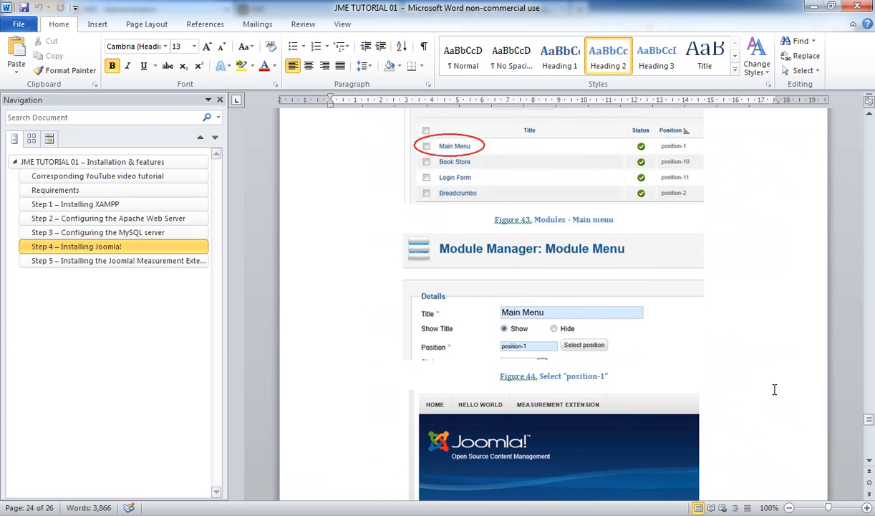
{"action": "scroll", "coordinate": [774, 386], "scroll_direction": "up", "scroll_amount": 1}
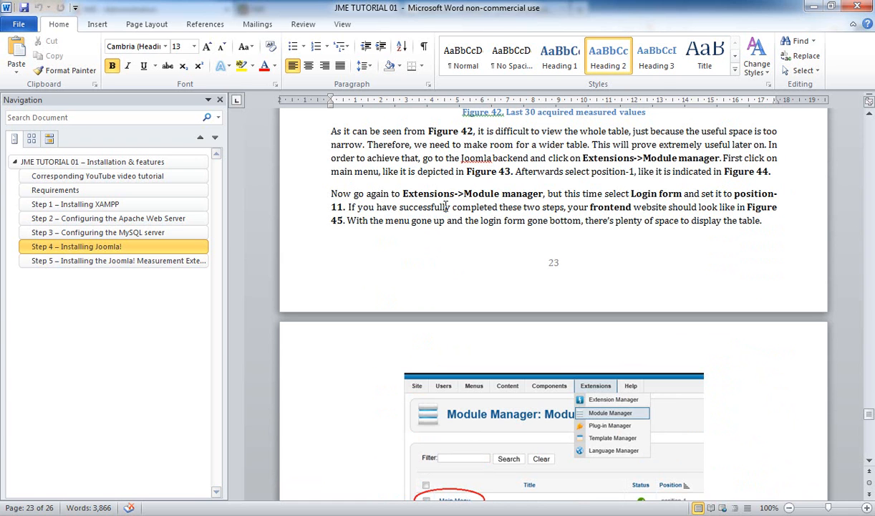
Step: Move the Login Form module to position-11 and save it
{"action": "key", "text": "alt+Tab"}
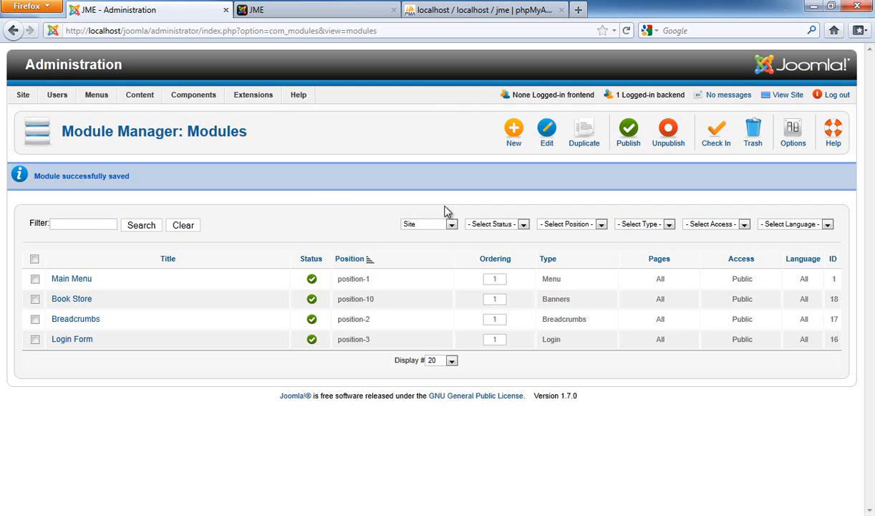
{"action": "left_click", "coordinate": [81, 348]}
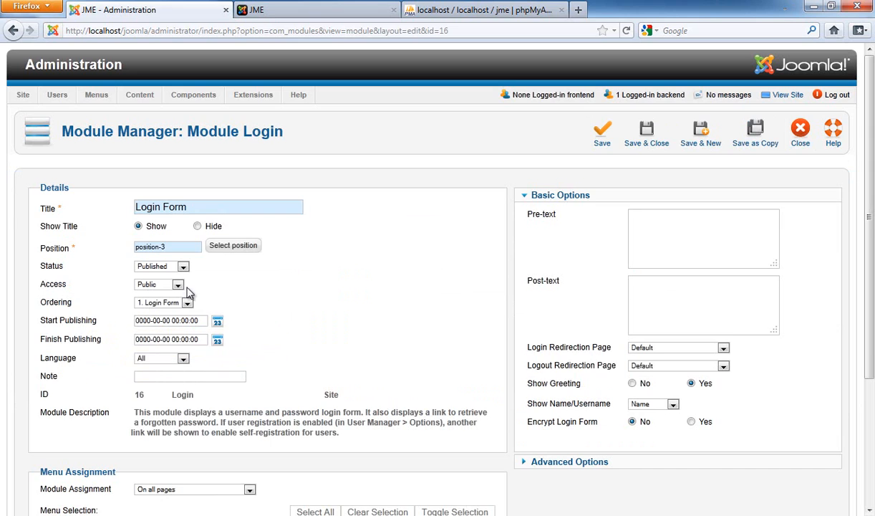
{"action": "left_click", "coordinate": [228, 251]}
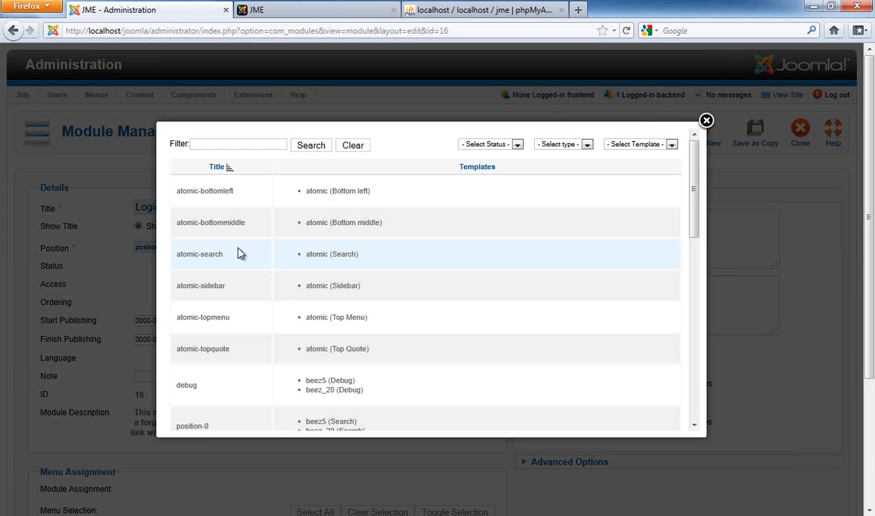
{"action": "scroll", "coordinate": [379, 265], "scroll_direction": "down", "scroll_amount": 10}
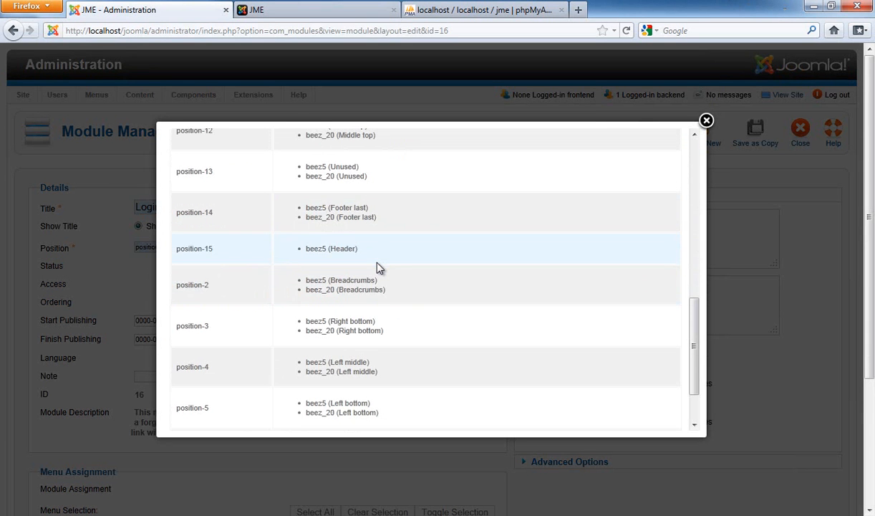
{"action": "scroll", "coordinate": [360, 277], "scroll_direction": "down", "scroll_amount": 2}
{"action": "scroll", "coordinate": [360, 277], "scroll_direction": "up", "scroll_amount": 5}
{"action": "scroll", "coordinate": [358, 277], "scroll_direction": "up", "scroll_amount": 4}
{"action": "scroll", "coordinate": [358, 277], "scroll_direction": "down", "scroll_amount": 2}
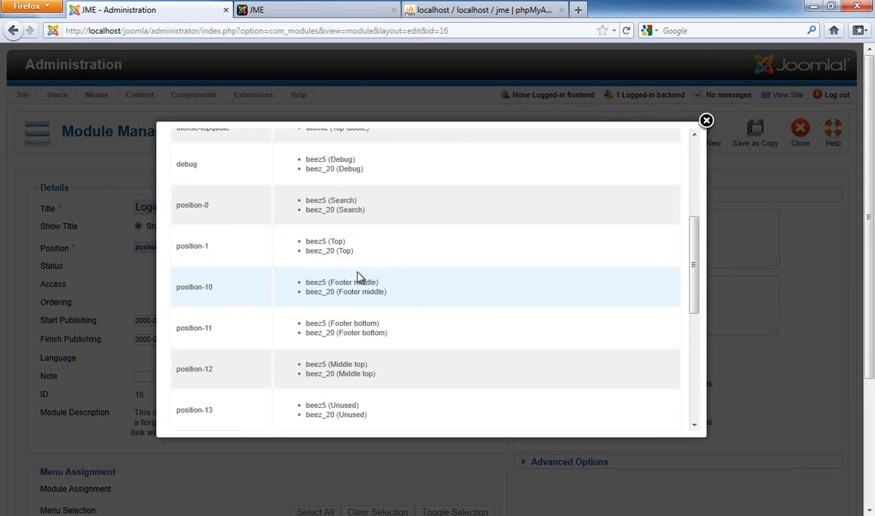
{"action": "left_click", "coordinate": [352, 324]}
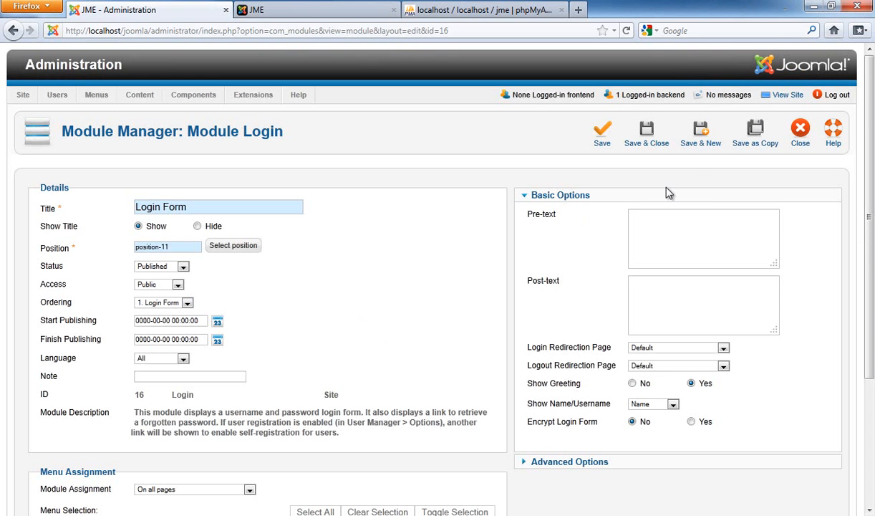
{"action": "left_click", "coordinate": [651, 147]}
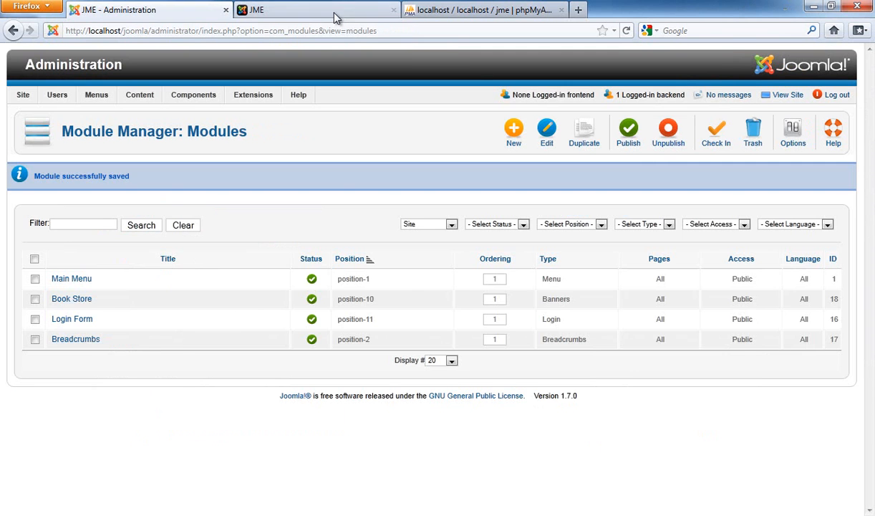
Step: Reload the front-end page and scroll down to check the login form's new placement
{"action": "left_click", "coordinate": [331, 12]}
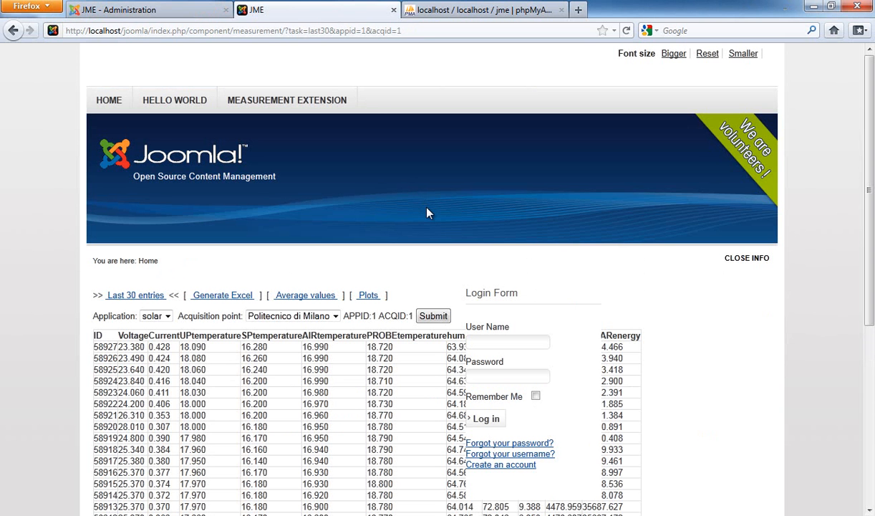
{"action": "key", "text": "F5"}
{"action": "scroll", "coordinate": [438, 197], "scroll_direction": "down", "scroll_amount": 10}
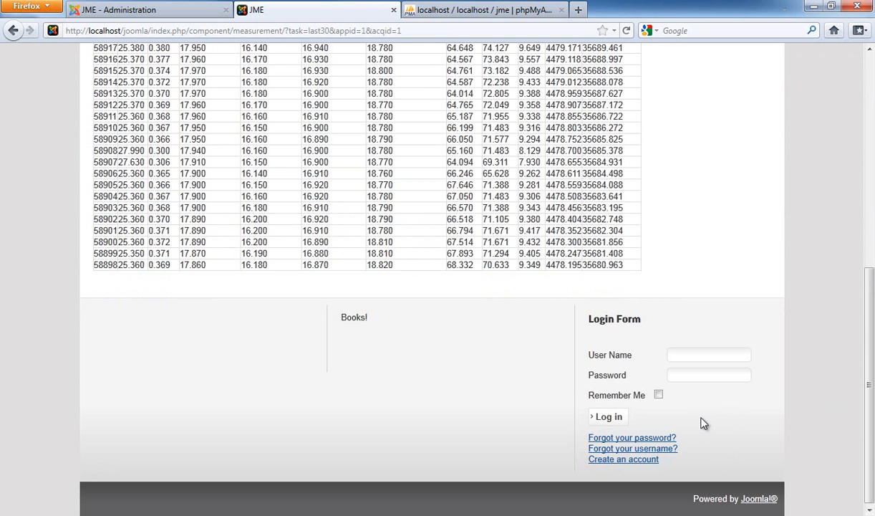
{"action": "scroll", "coordinate": [638, 289], "scroll_direction": "up", "scroll_amount": 10}
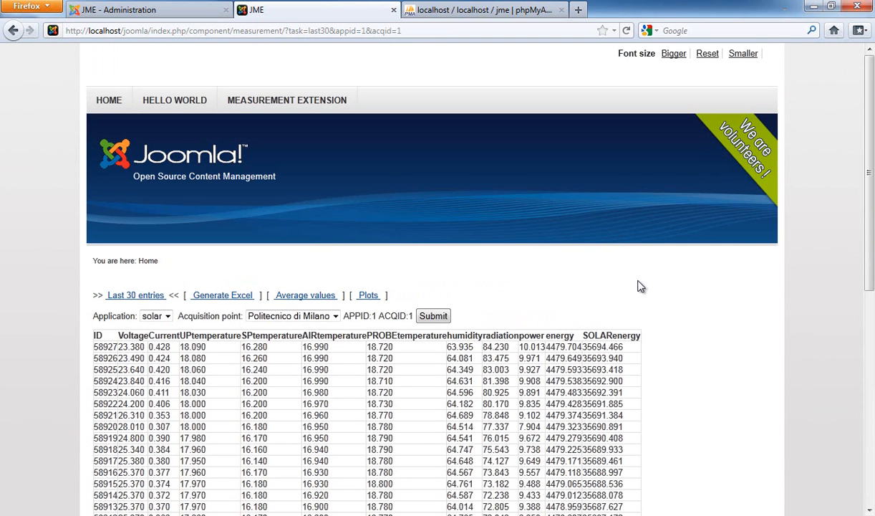
Step: Review the next tutorial figure in the Word document, then return to the front-end page
{"action": "key", "text": "alt+Tab"}
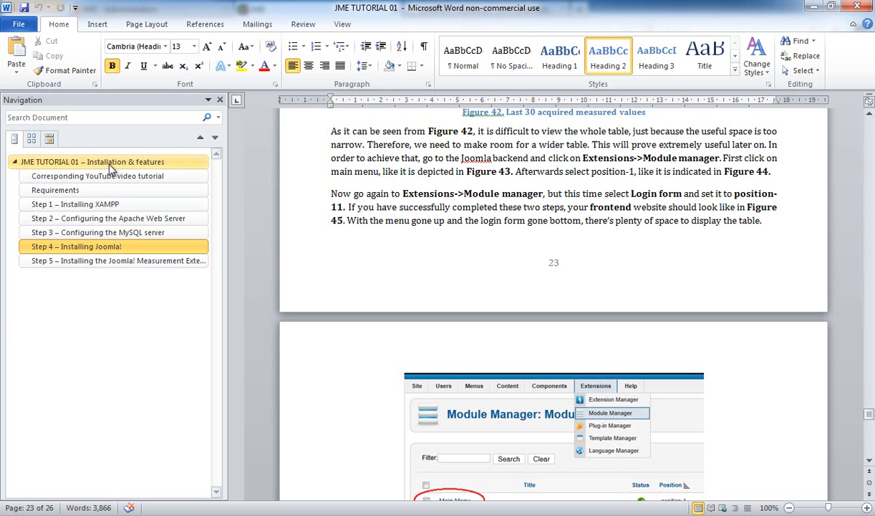
{"action": "scroll", "coordinate": [559, 274], "scroll_direction": "down", "scroll_amount": 10}
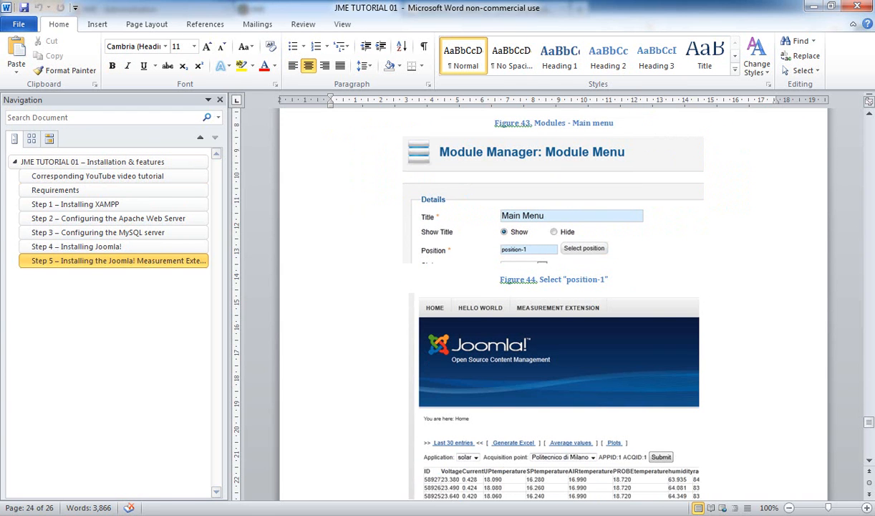
{"action": "key", "text": "alt+Tab"}
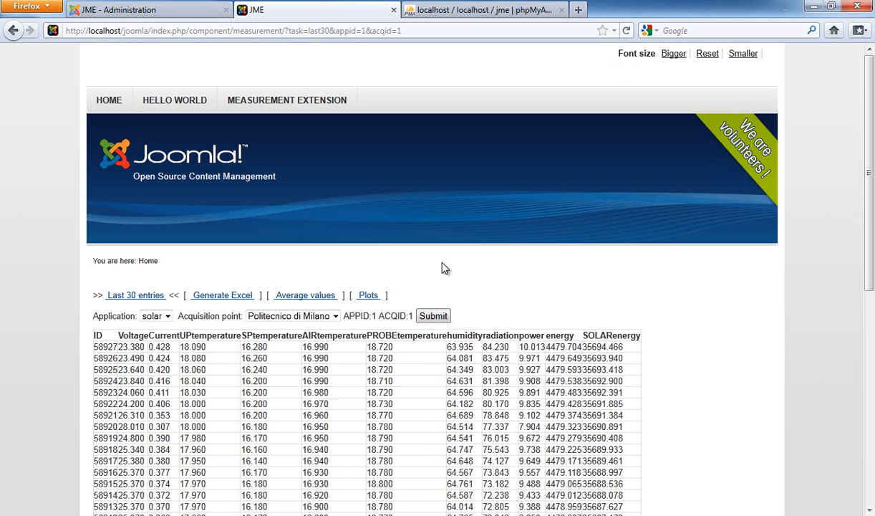
{"action": "key", "text": "alt+Tab"}
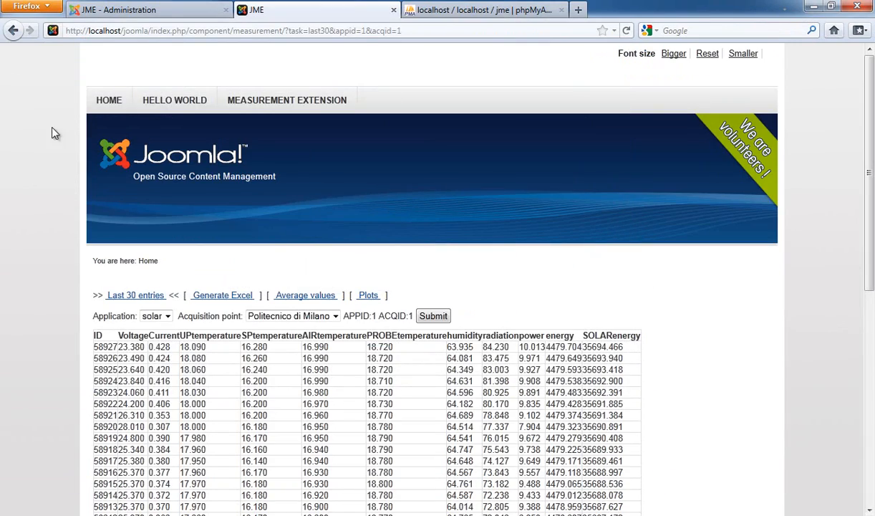
{"action": "key", "text": "alt+Tab"}
{"action": "key", "text": "alt+Tab"}
Step: Open the Plots view and set the plot date to 2010, December, day 12
{"action": "scroll", "coordinate": [470, 270], "scroll_direction": "down", "scroll_amount": 2}
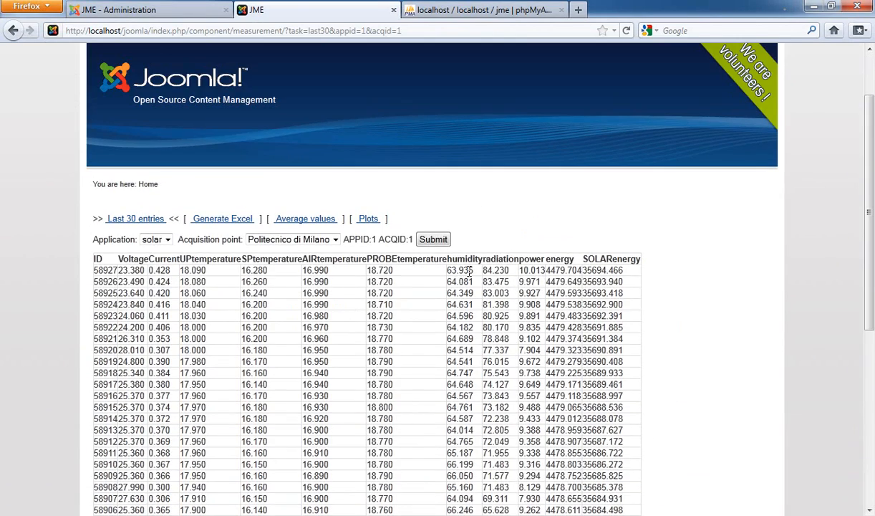
{"action": "left_click", "coordinate": [365, 222]}
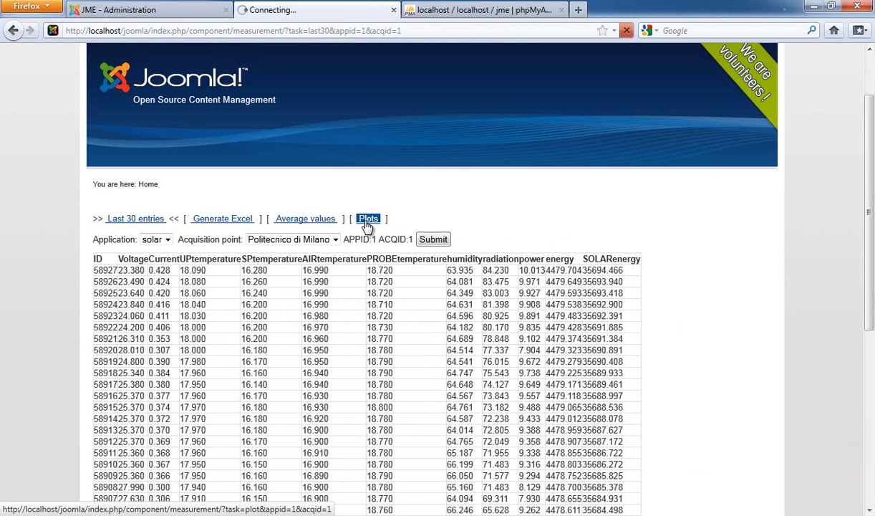
{"action": "scroll", "coordinate": [379, 229], "scroll_direction": "down", "scroll_amount": 4}
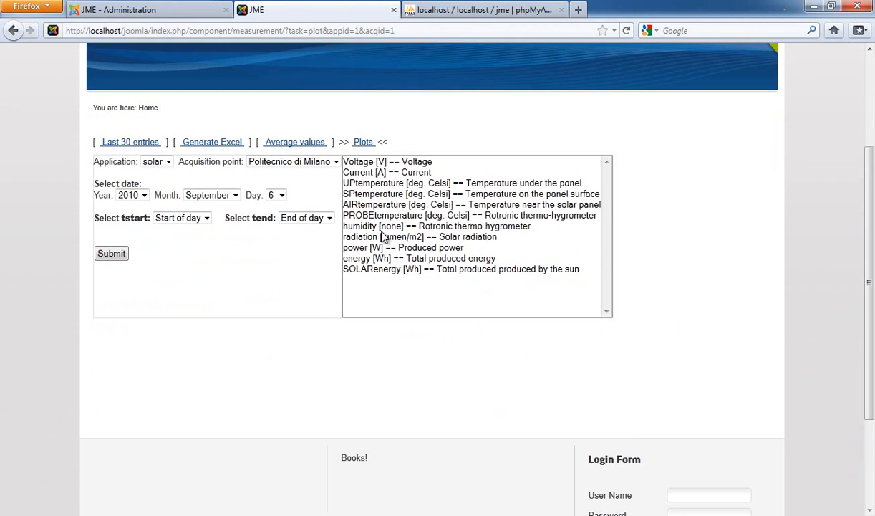
{"action": "left_click", "coordinate": [229, 190]}
{"action": "left_click", "coordinate": [215, 311]}
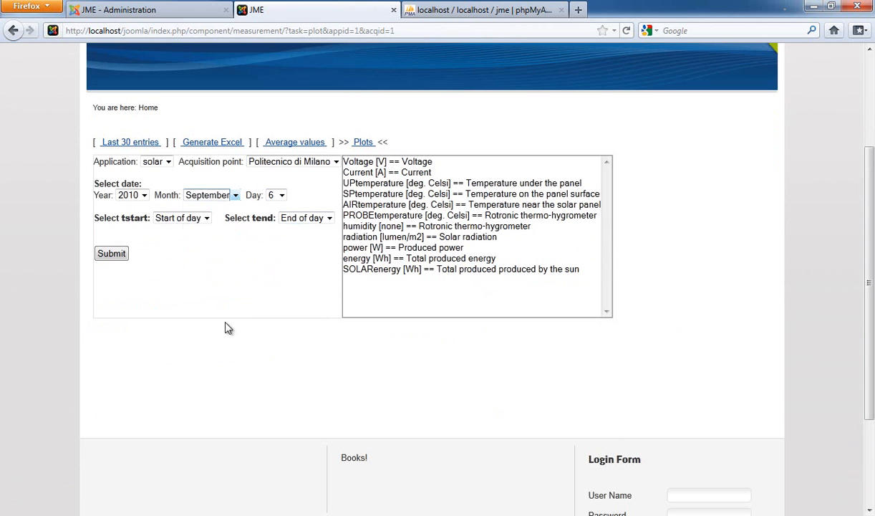
{"action": "left_click", "coordinate": [279, 200]}
{"action": "left_click", "coordinate": [278, 325]}
Step: Select the Voltage and power quantities and submit the plot request
{"action": "left_click", "coordinate": [208, 218]}
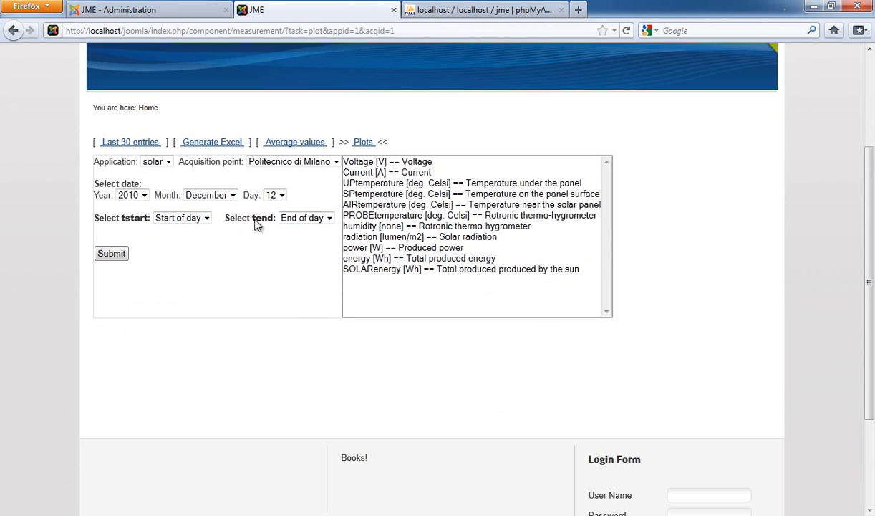
{"action": "left_click", "coordinate": [370, 162]}
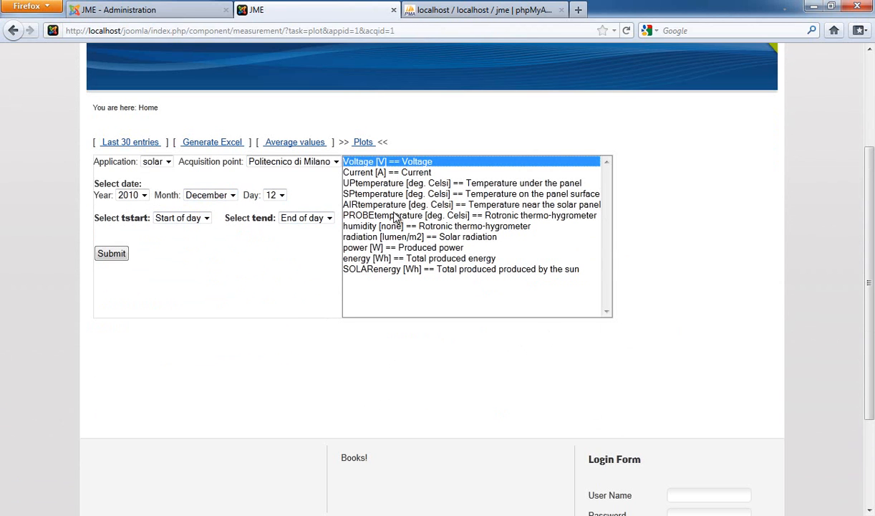
{"action": "left_click", "coordinate": [376, 247], "text": "ctrl"}
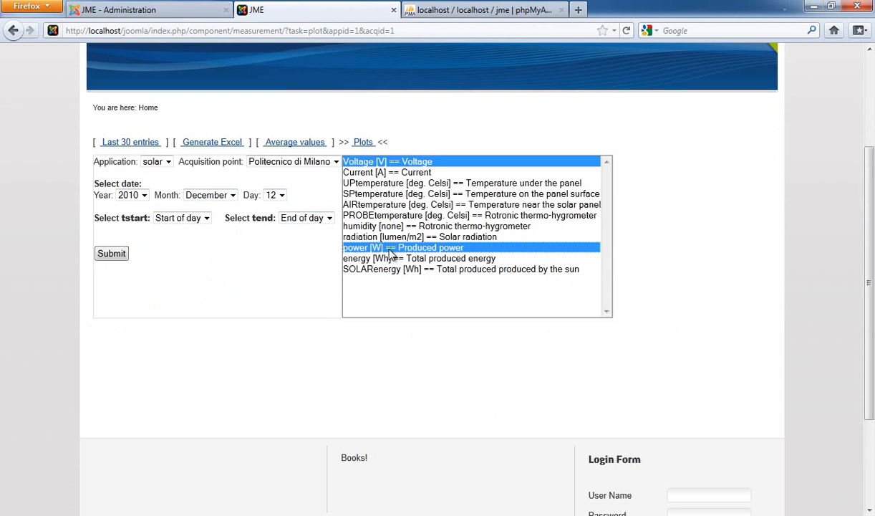
{"action": "left_click", "coordinate": [115, 257]}
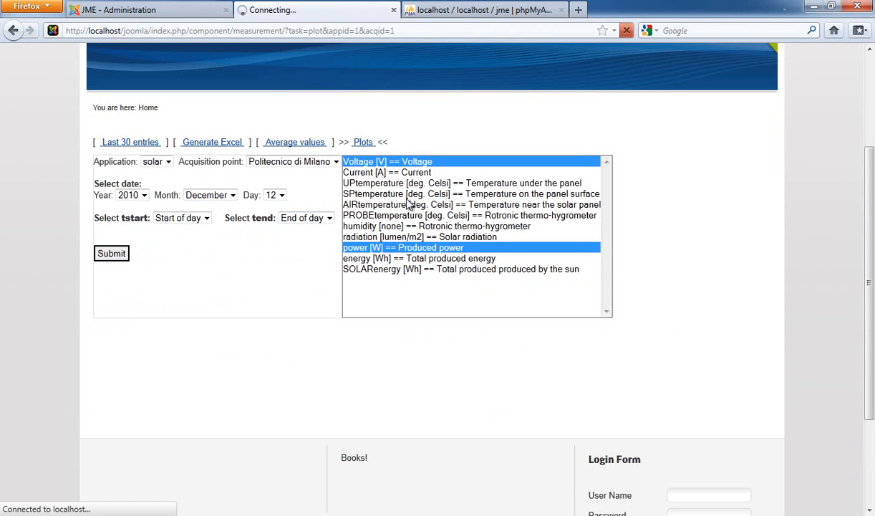
Step: Add the UPtemperature and radiation quantities to the Voltage and power selection and submit the plot request again
{"action": "scroll", "coordinate": [396, 247], "scroll_direction": "down", "scroll_amount": 8}
{"action": "scroll", "coordinate": [397, 245], "scroll_direction": "up", "scroll_amount": 5}
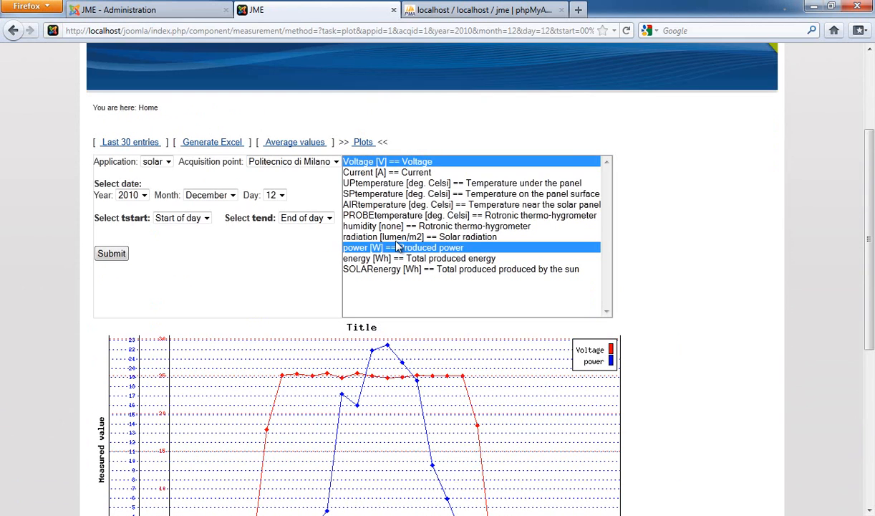
{"action": "left_click", "coordinate": [375, 183], "text": "ctrl"}
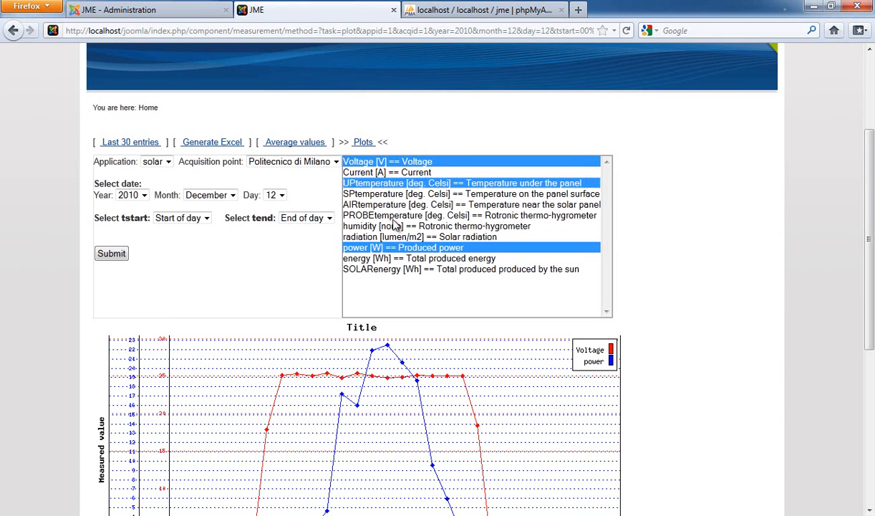
{"action": "left_click", "coordinate": [393, 238], "text": "ctrl"}
{"action": "left_click", "coordinate": [114, 251]}
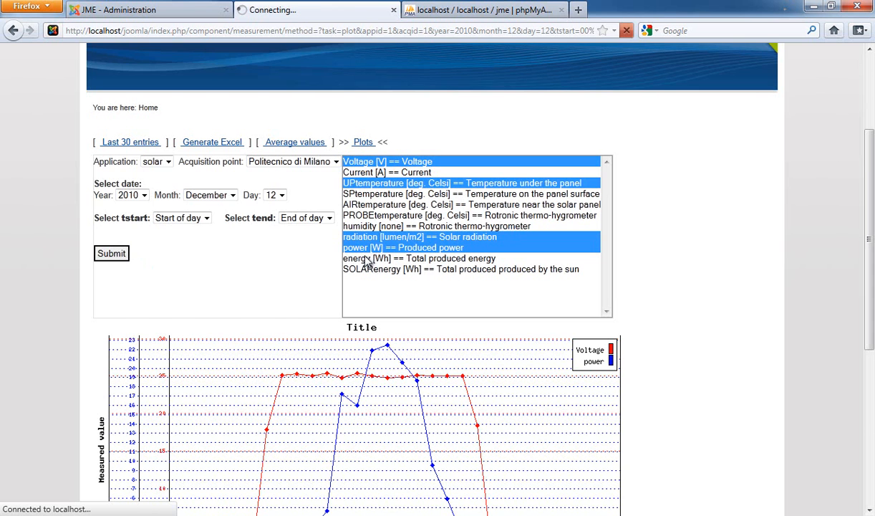
{"action": "scroll", "coordinate": [325, 275], "scroll_direction": "down", "scroll_amount": 5}
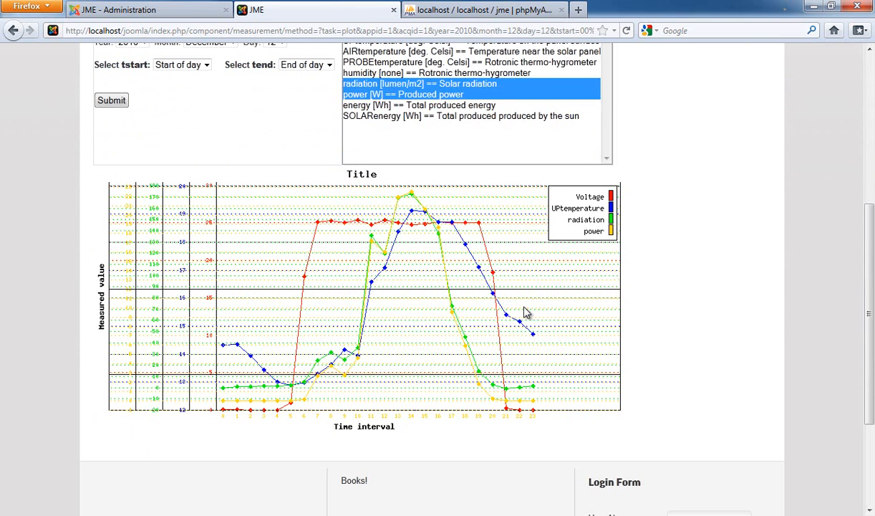
{"action": "scroll", "coordinate": [525, 311], "scroll_direction": "up", "scroll_amount": 2}
{"action": "scroll", "coordinate": [494, 301], "scroll_direction": "up", "scroll_amount": 4}
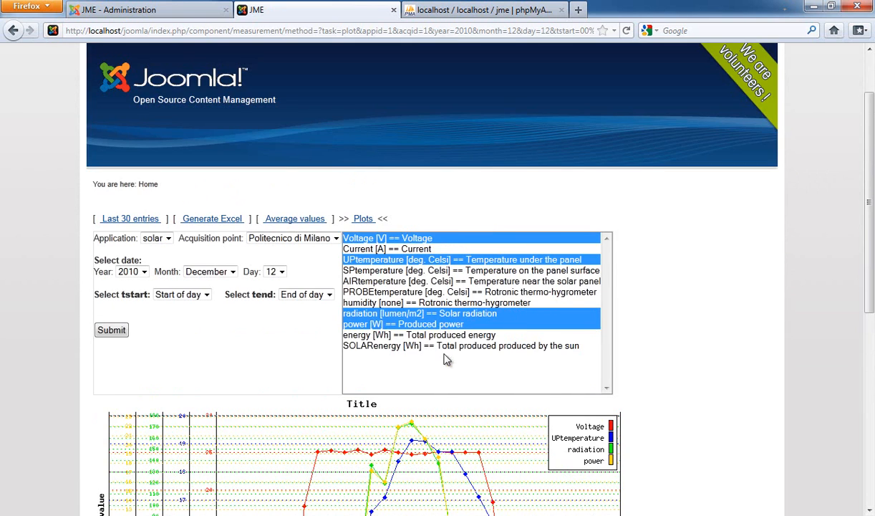
{"action": "scroll", "coordinate": [422, 319], "scroll_direction": "down", "scroll_amount": 4}
{"action": "scroll", "coordinate": [432, 319], "scroll_direction": "up", "scroll_amount": 2}
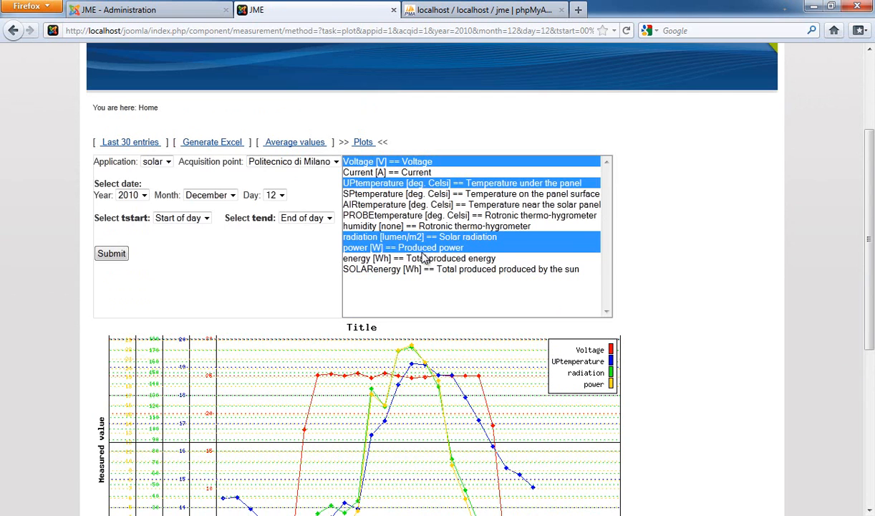
Step: Replot Voltage and power only for day 13 by changing the day and deselecting UPtemperature and radiation
{"action": "left_click", "coordinate": [278, 196]}
{"action": "left_click", "coordinate": [271, 335]}
{"action": "left_click", "coordinate": [348, 236], "text": "ctrl"}
{"action": "left_click", "coordinate": [358, 184], "text": "ctrl"}
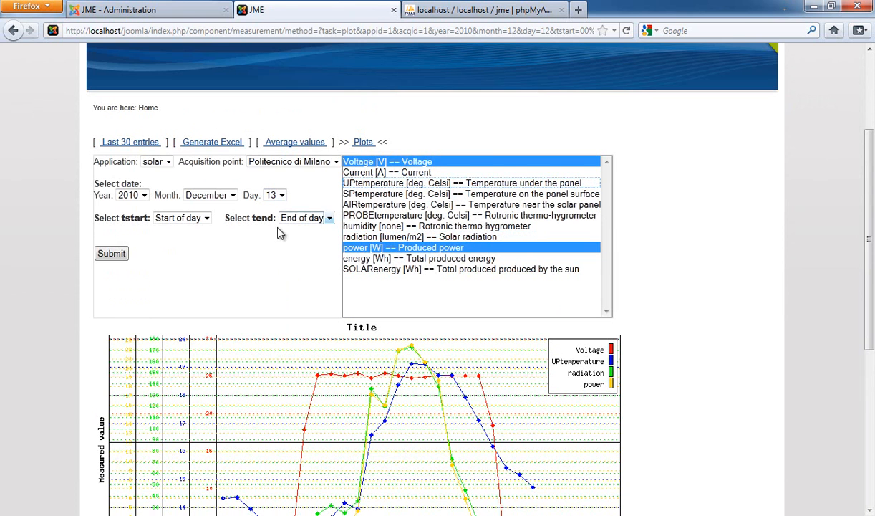
{"action": "left_click", "coordinate": [120, 255]}
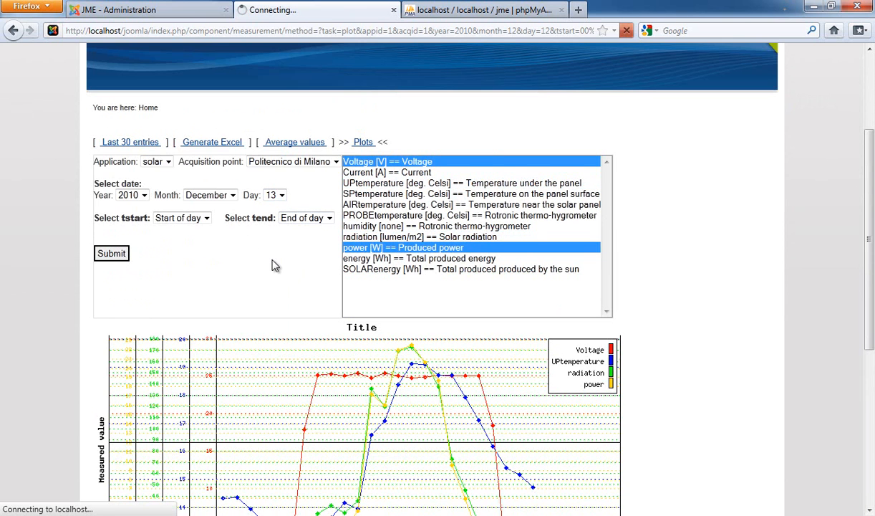
{"action": "scroll", "coordinate": [279, 263], "scroll_direction": "down", "scroll_amount": 3}
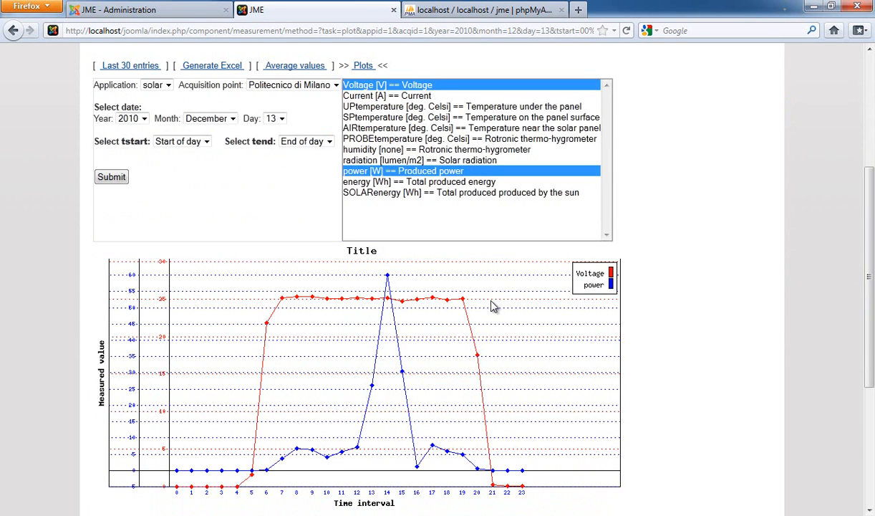
{"action": "scroll", "coordinate": [494, 306], "scroll_direction": "down", "scroll_amount": 3}
{"action": "scroll", "coordinate": [494, 306], "scroll_direction": "up", "scroll_amount": 5}
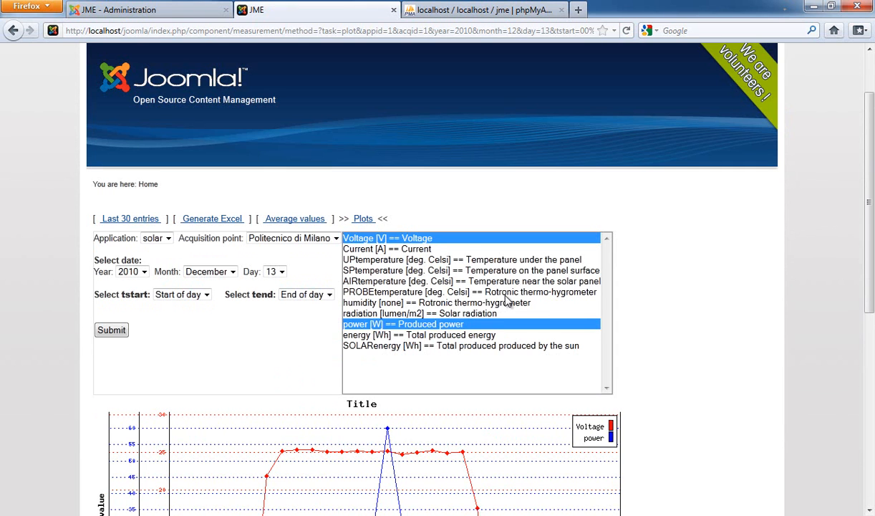
{"action": "scroll", "coordinate": [507, 304], "scroll_direction": "down", "scroll_amount": 2}
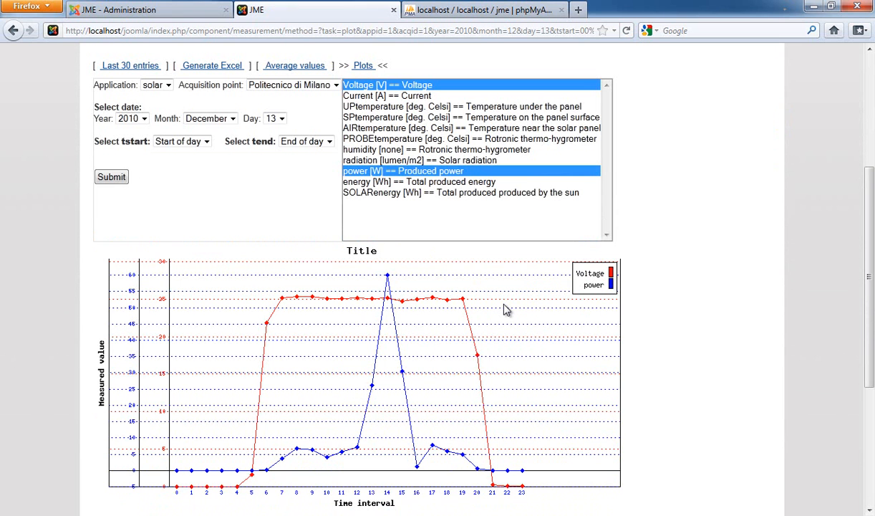
{"action": "scroll", "coordinate": [313, 304], "scroll_direction": "up", "scroll_amount": 1}
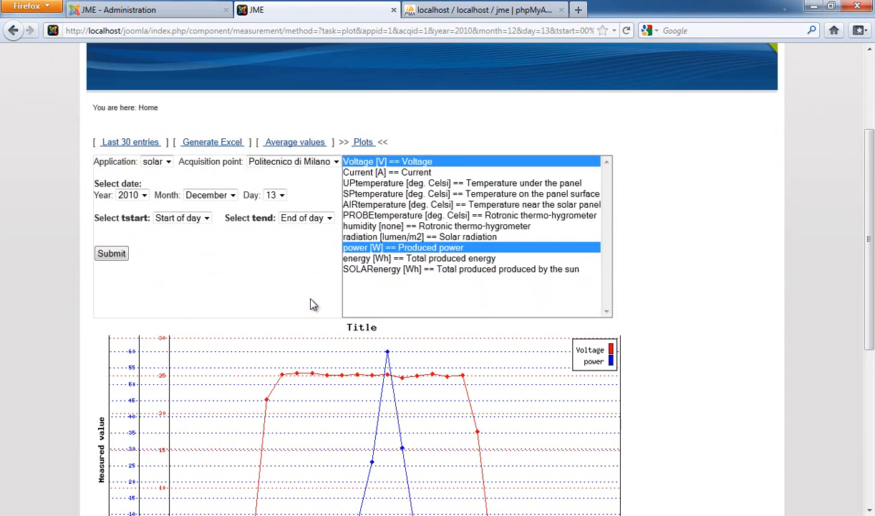
{"action": "scroll", "coordinate": [313, 304], "scroll_direction": "up", "scroll_amount": 1}
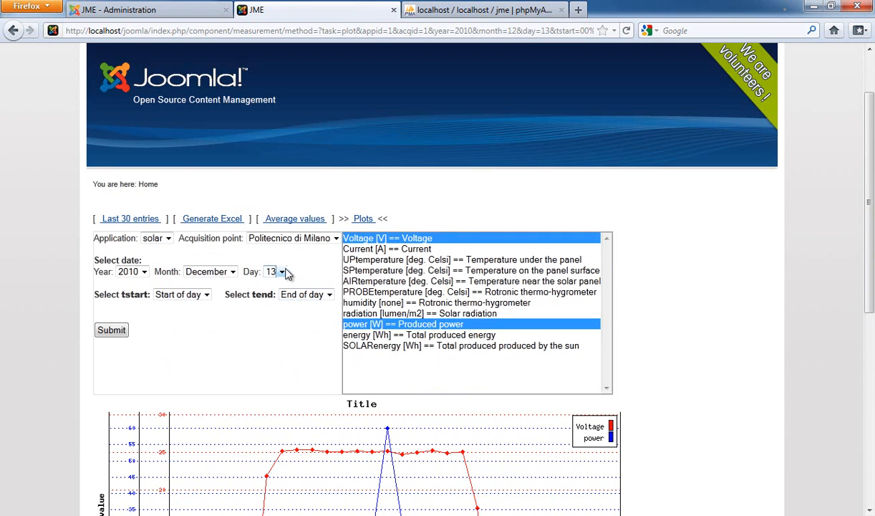
{"action": "left_click", "coordinate": [230, 273]}
{"action": "left_click", "coordinate": [229, 275]}
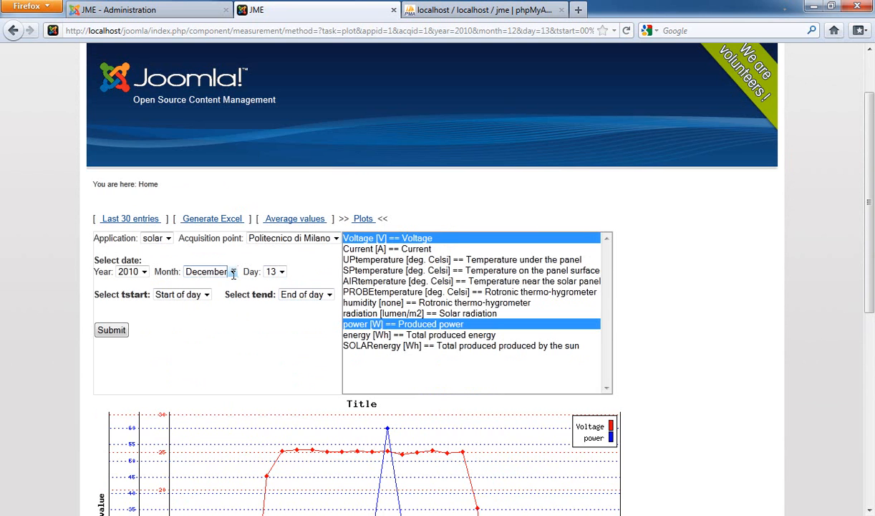
{"action": "scroll", "coordinate": [400, 272], "scroll_direction": "down", "scroll_amount": 5}
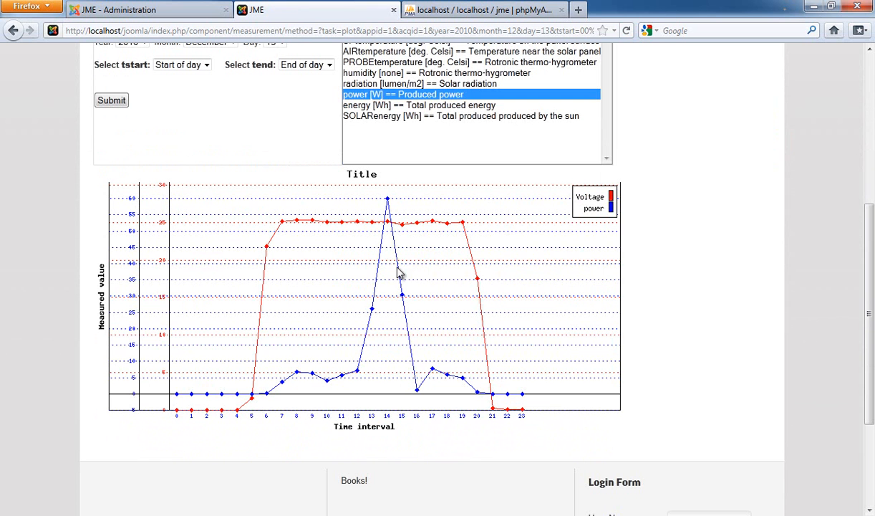
{"action": "scroll", "coordinate": [389, 283], "scroll_direction": "up", "scroll_amount": 5}
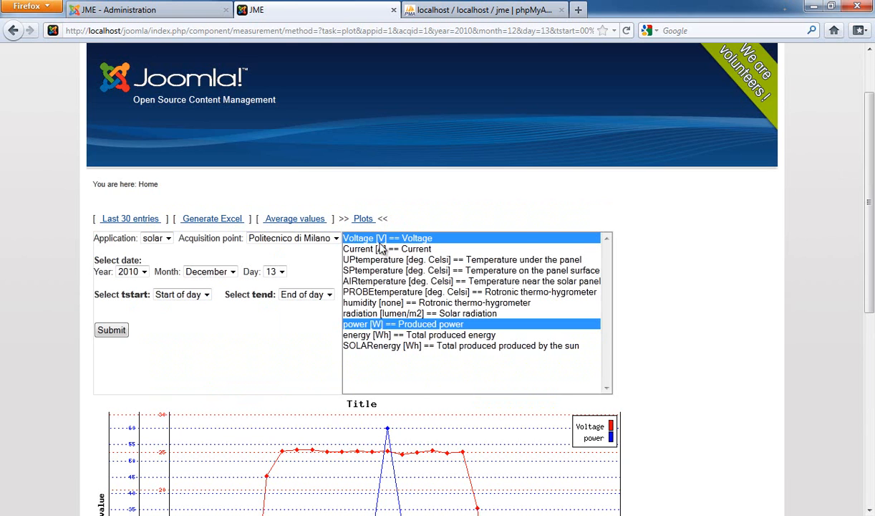
Step: Switch between the Average values, Generate Excel, Last 30 entries and Plots views of the measurement extension
{"action": "left_click", "coordinate": [302, 222]}
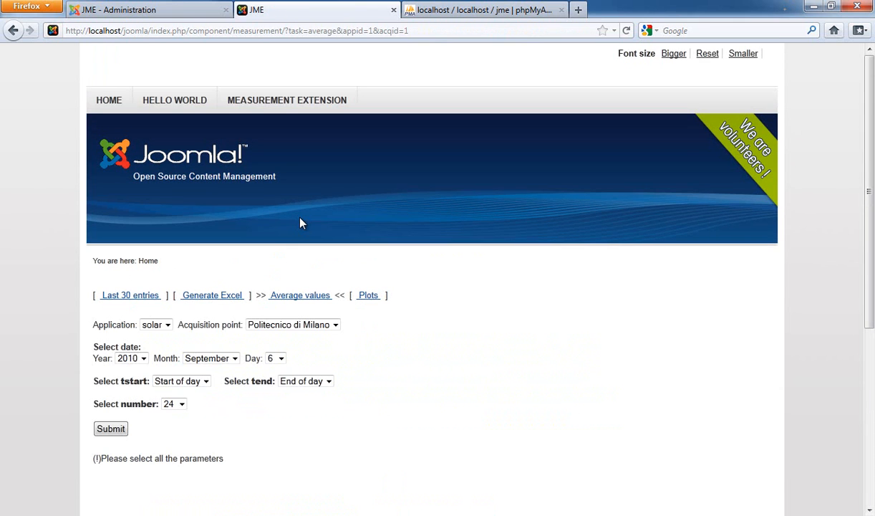
{"action": "left_click", "coordinate": [231, 300]}
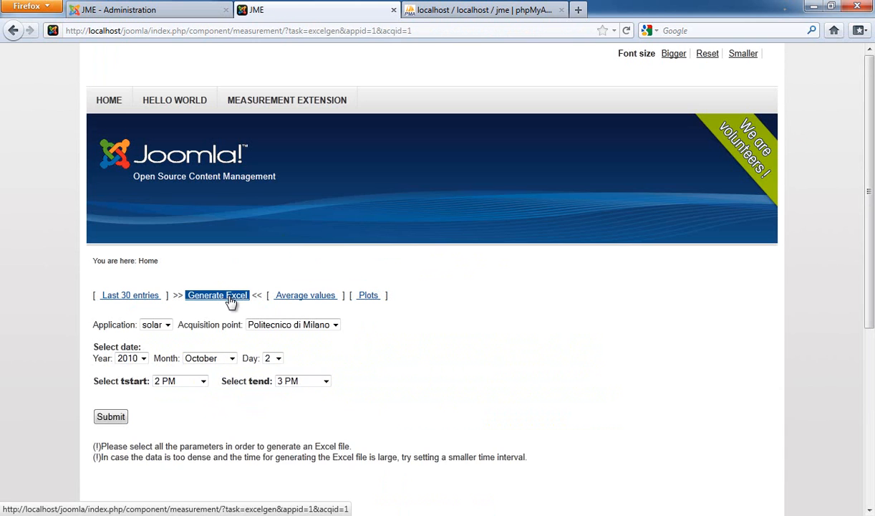
{"action": "left_click", "coordinate": [156, 298]}
{"action": "left_click", "coordinate": [157, 298]}
{"action": "left_click", "coordinate": [156, 297]}
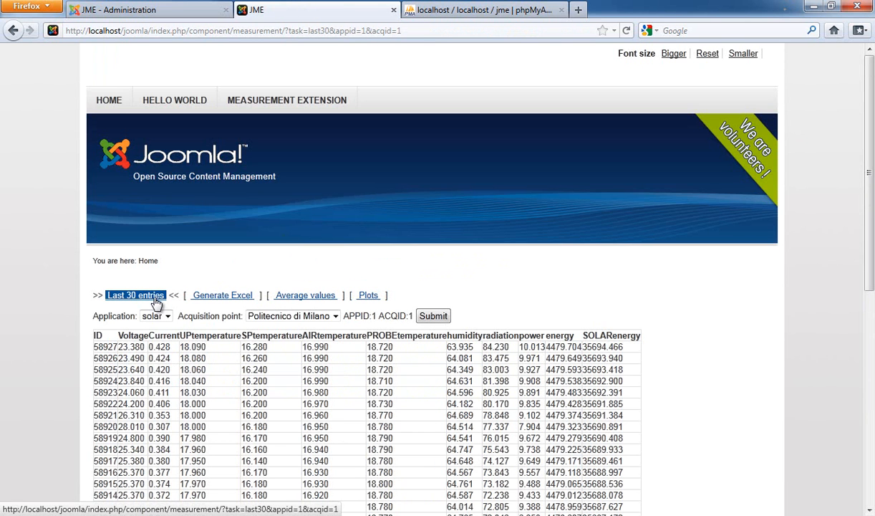
{"action": "left_click", "coordinate": [156, 297]}
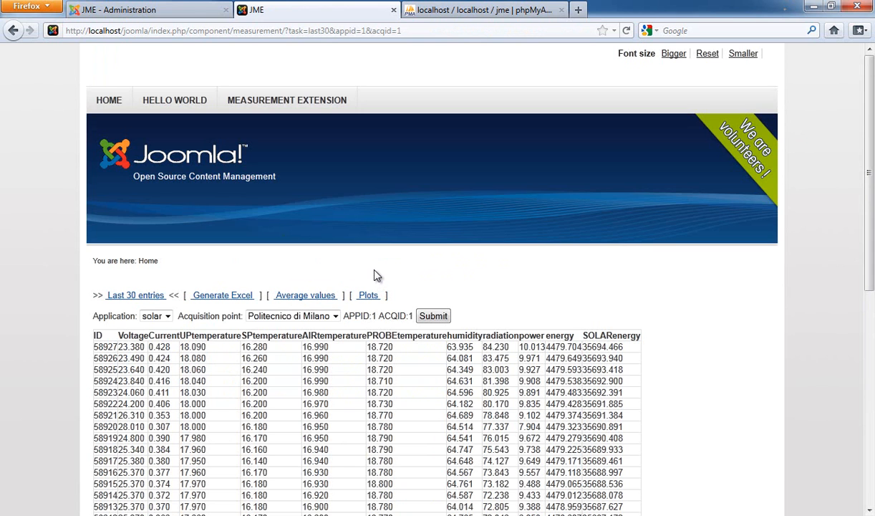
{"action": "left_click", "coordinate": [368, 295]}
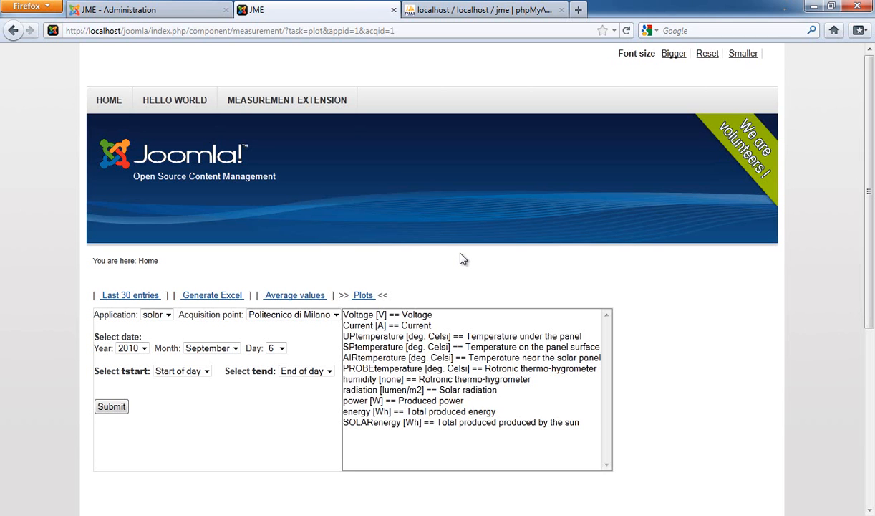
{"action": "left_click", "coordinate": [294, 295]}
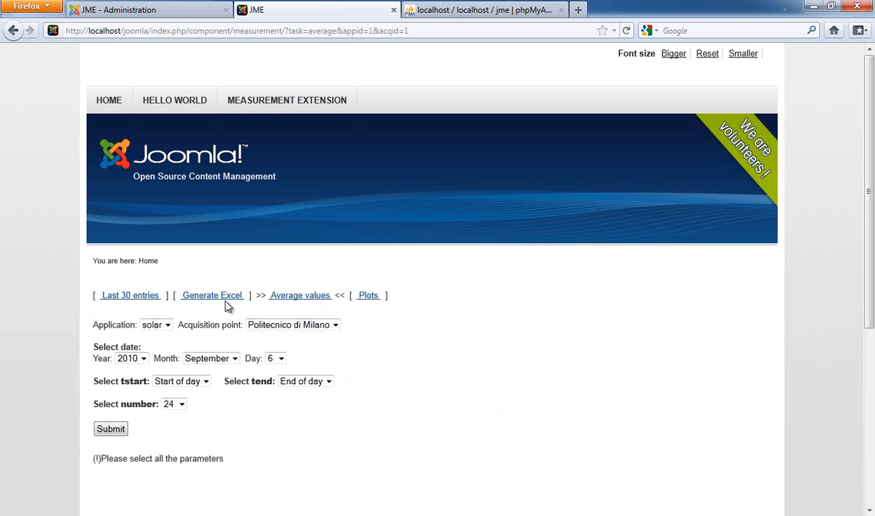
{"action": "left_click", "coordinate": [111, 296]}
{"action": "left_click", "coordinate": [208, 296]}
{"action": "left_click", "coordinate": [305, 297]}
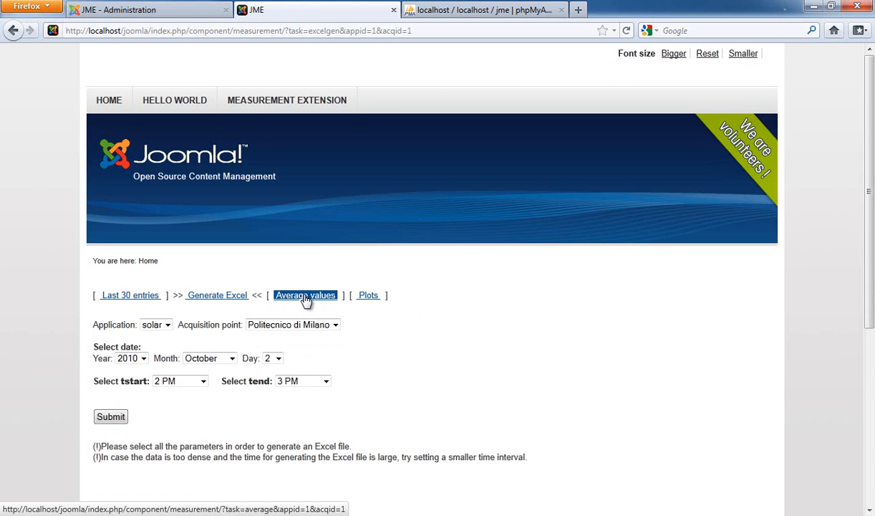
{"action": "left_click", "coordinate": [366, 297]}
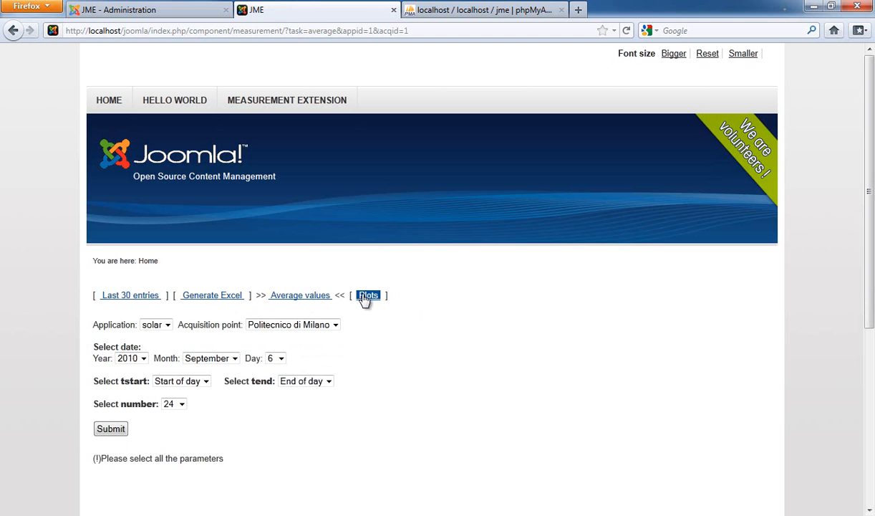
{"action": "left_click", "coordinate": [219, 299]}
{"action": "left_click", "coordinate": [148, 305]}
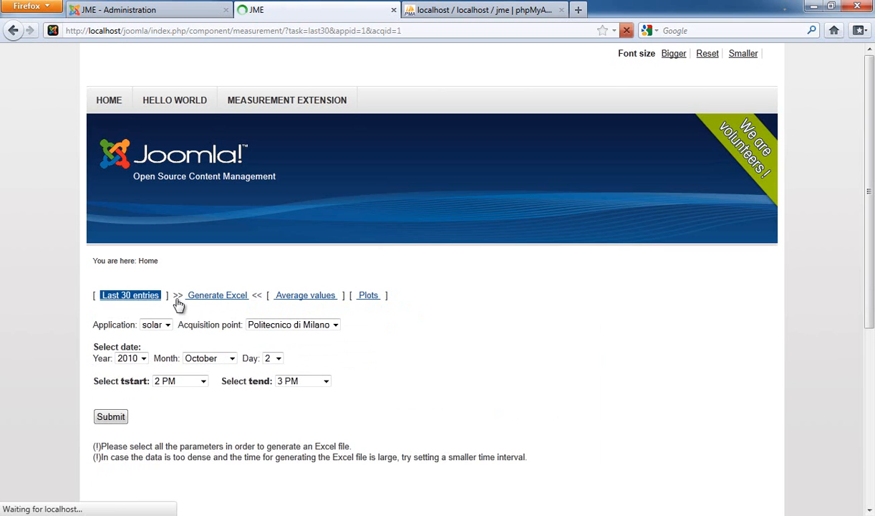
{"action": "left_click", "coordinate": [283, 304]}
{"action": "left_click", "coordinate": [168, 317]}
{"action": "left_click", "coordinate": [169, 328]}
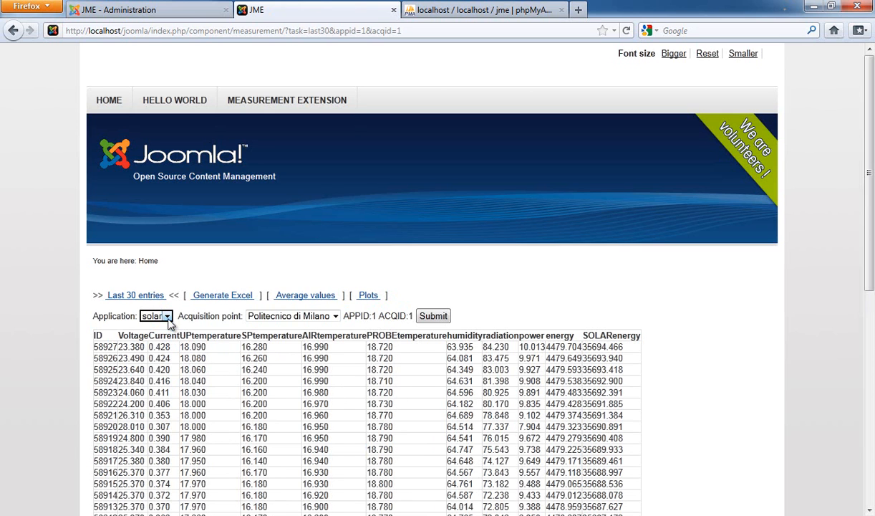